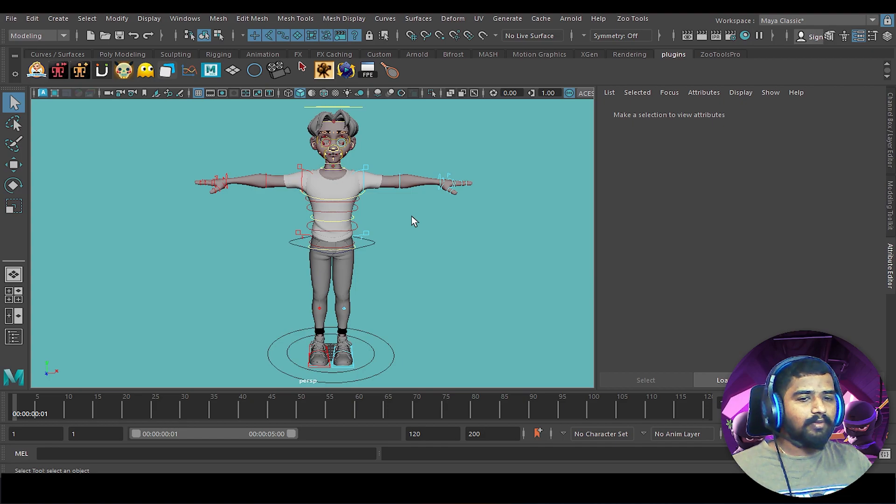
pyautogui.keyDown('alt'); pyautogui.moveTo(400, 264); pyautogui.dragTo(396, 261); pyautogui.keyUp('alt')
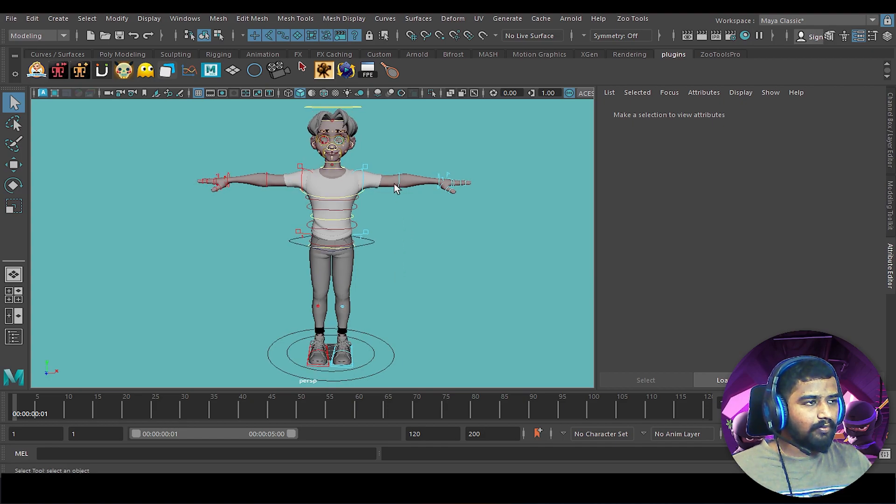
pyautogui.click(368, 71)
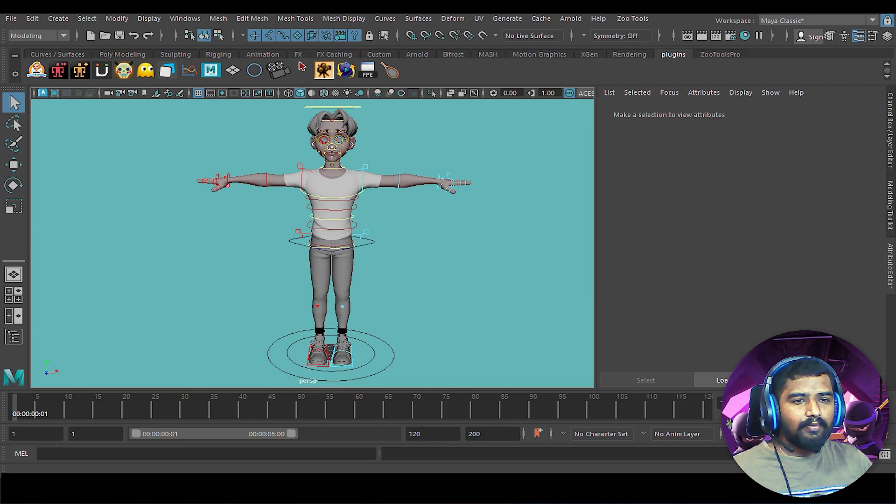
pyautogui.moveTo(316, 95); pyautogui.dragTo(530, 144)
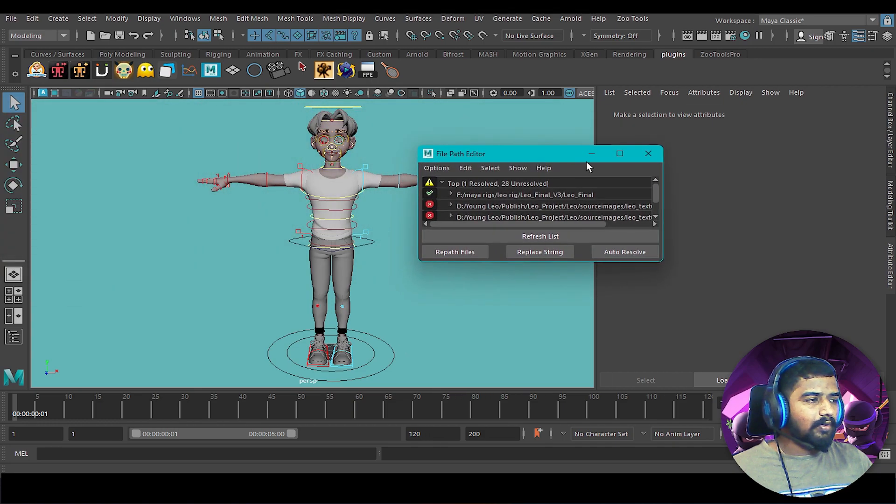
pyautogui.click(653, 153)
pyautogui.click(125, 18)
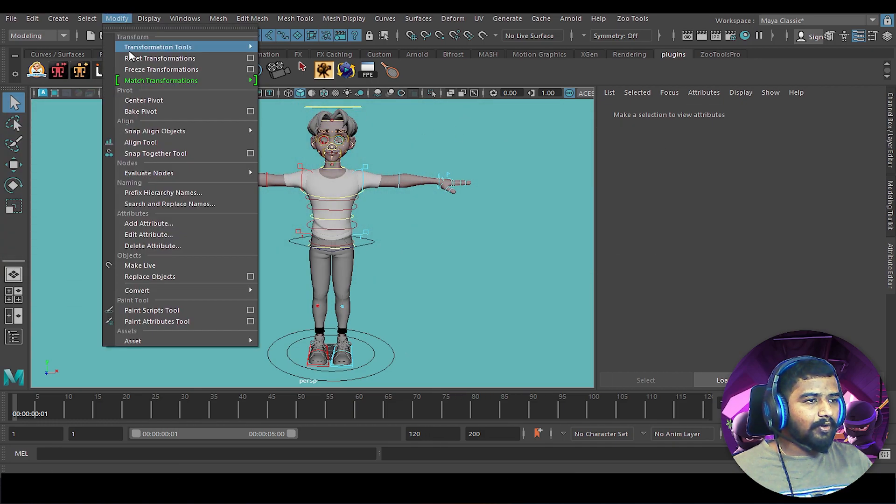
pyautogui.moveTo(185, 18)
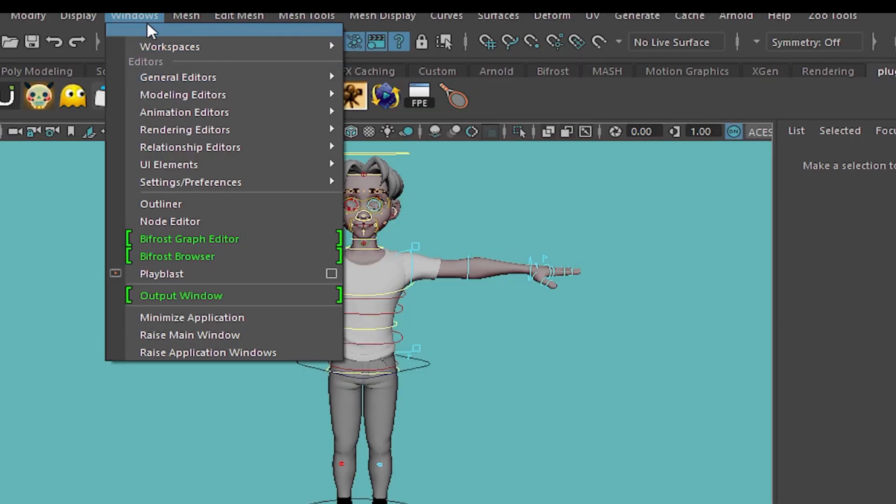
pyautogui.moveTo(208, 77)
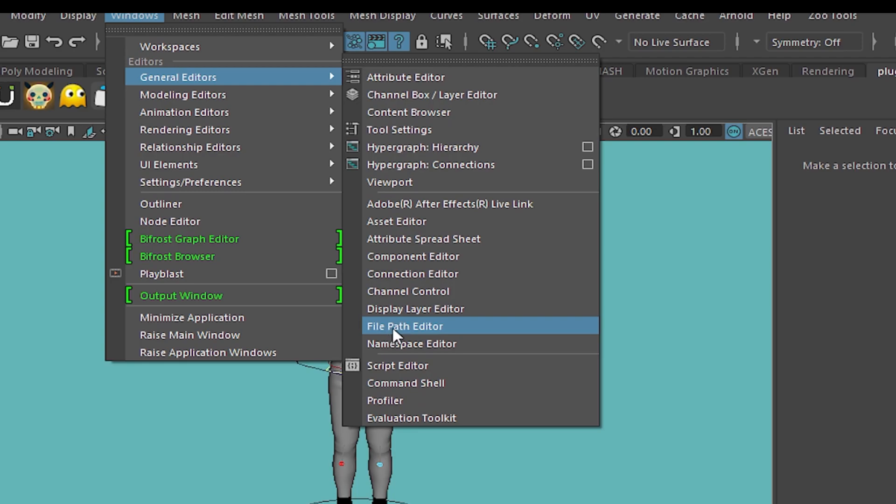
pyautogui.click(672, 432)
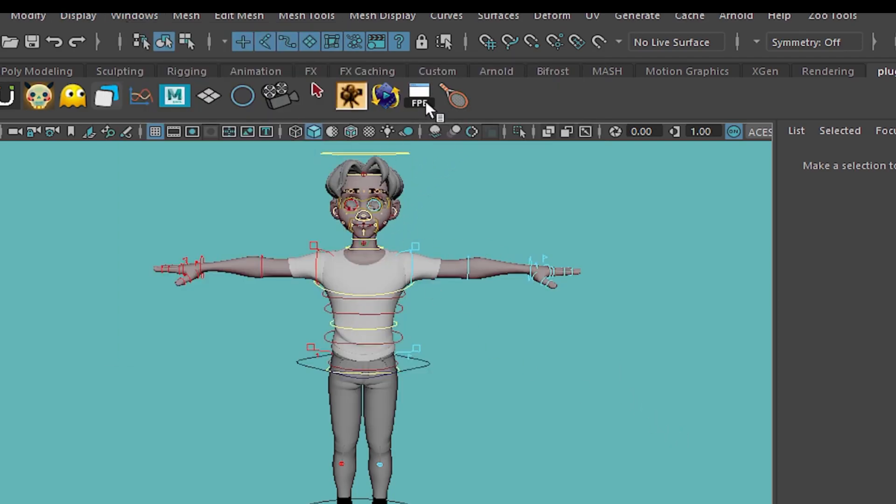
# Step: Open the File Path Editor and enlarge its window until the full directory paths are readable
pyautogui.click(122, 10)
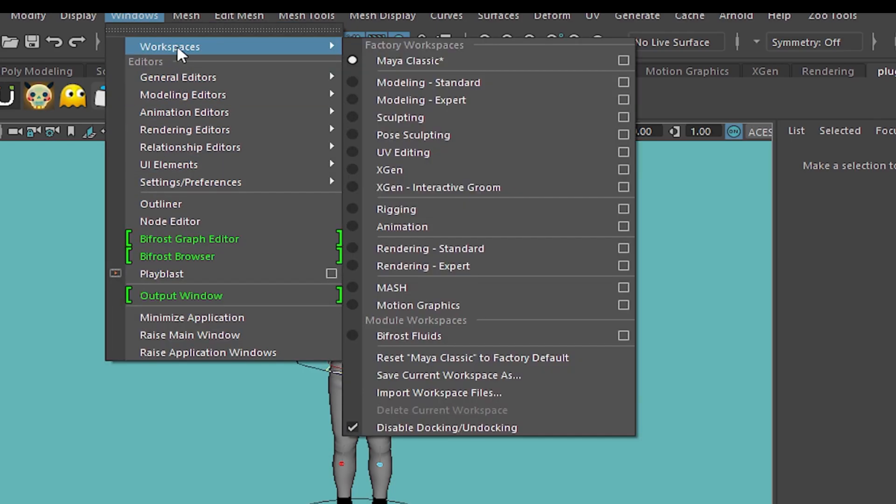
pyautogui.moveTo(202, 95)
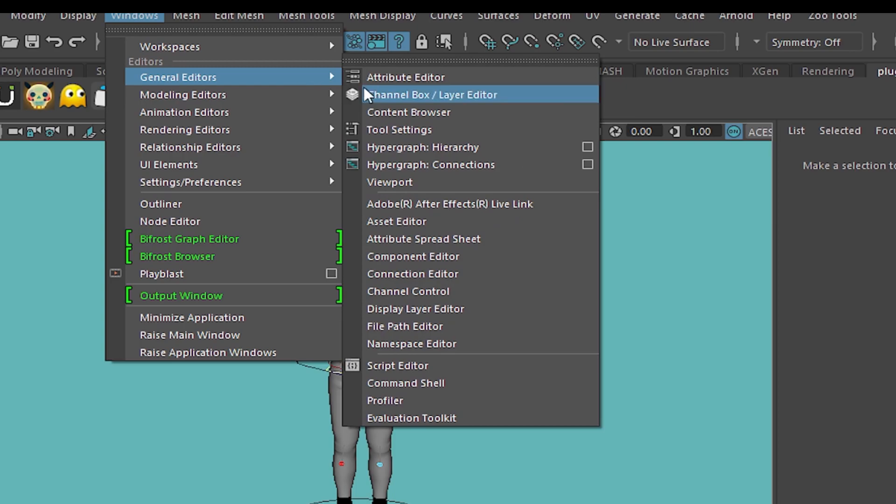
pyautogui.moveTo(299, 80)
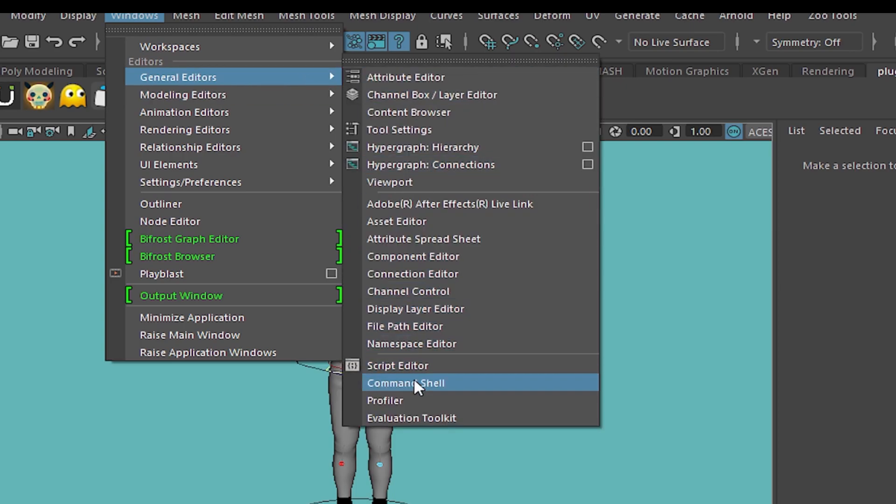
pyautogui.click(418, 330)
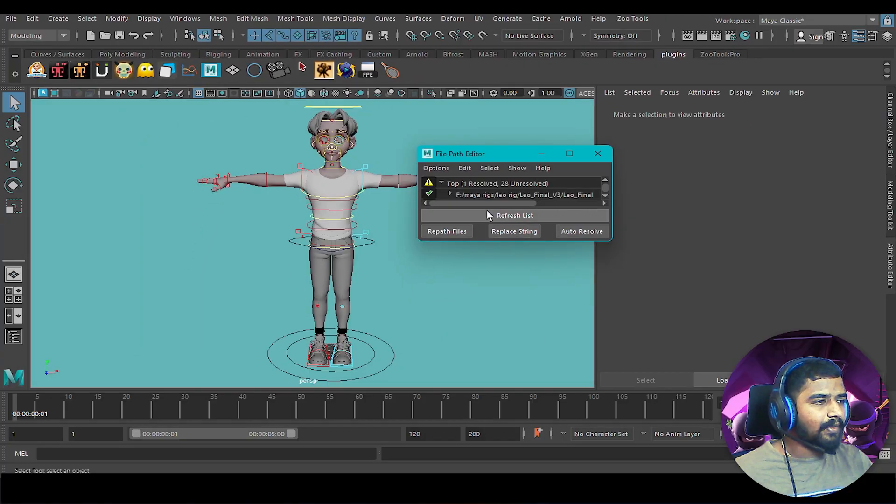
pyautogui.moveTo(612, 241); pyautogui.dragTo(754, 315)
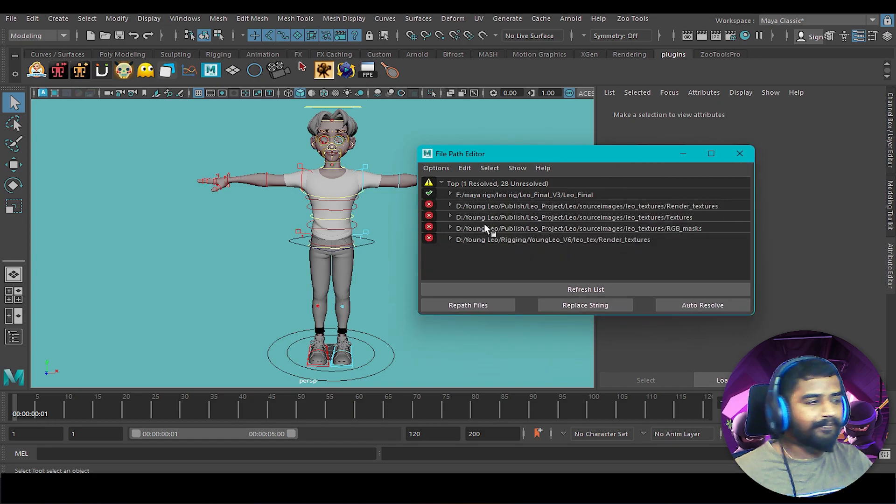
# Step: Repath the four unresolved texture directories to the Leo_Final_V3/Leo_Final/Leo_Textures folder, including subdirectories, and close the File Path Editor
pyautogui.click(498, 207)
pyautogui.keyDown('shift'); pyautogui.click(498, 239); pyautogui.keyUp('shift')
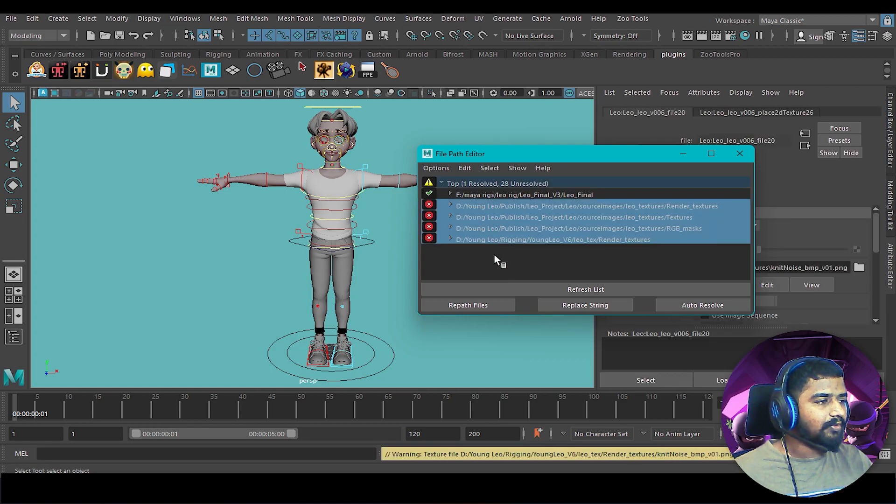
pyautogui.click(475, 307)
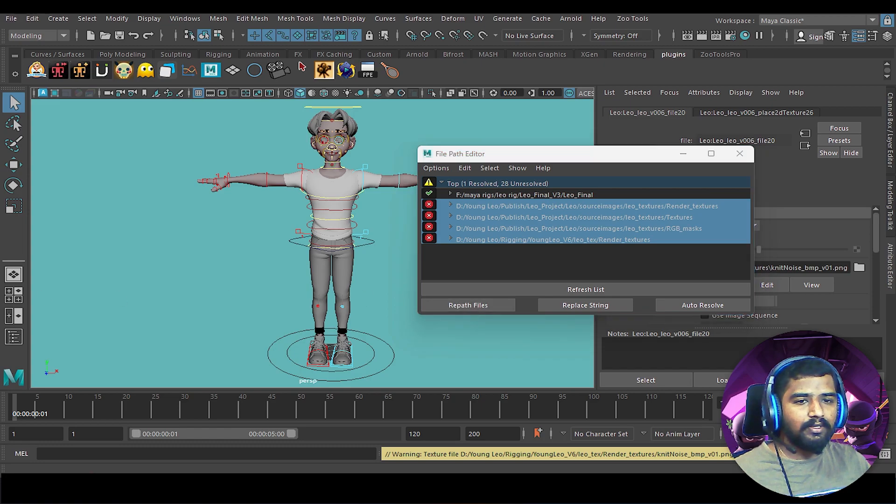
pyautogui.moveTo(366, 158); pyautogui.dragTo(142, 110)
pyautogui.click(277, 149)
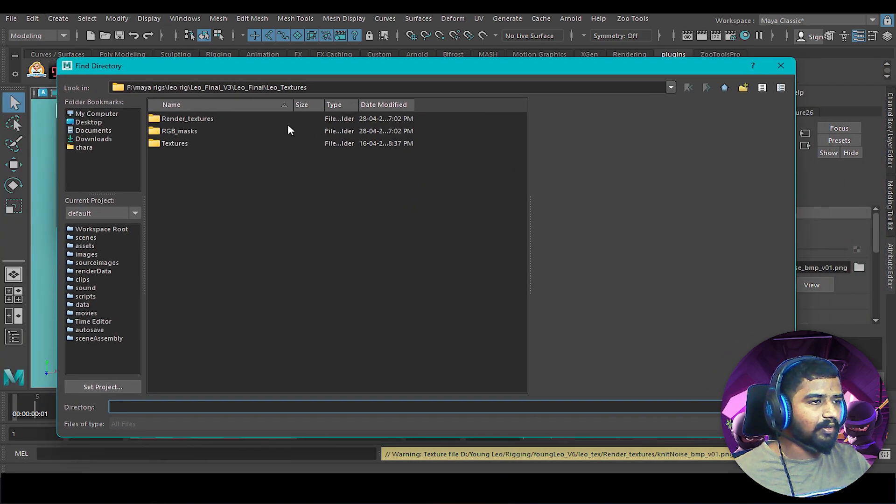
pyautogui.click(761, 407)
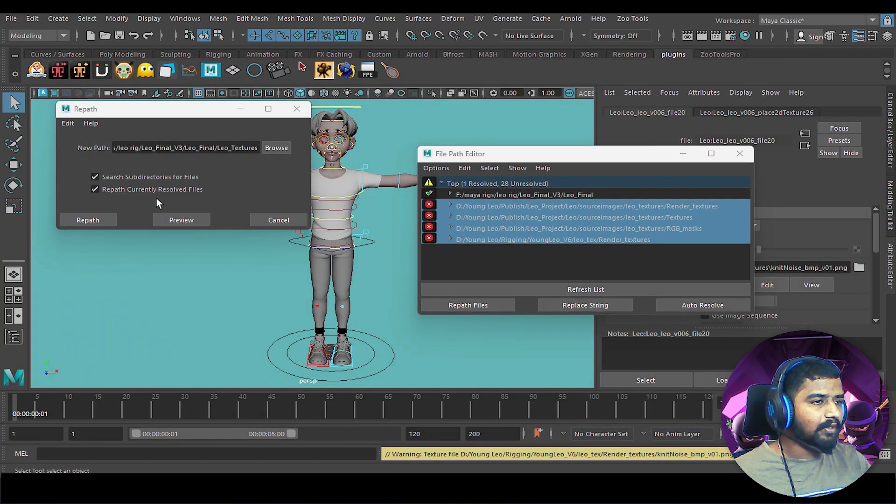
pyautogui.click(87, 220)
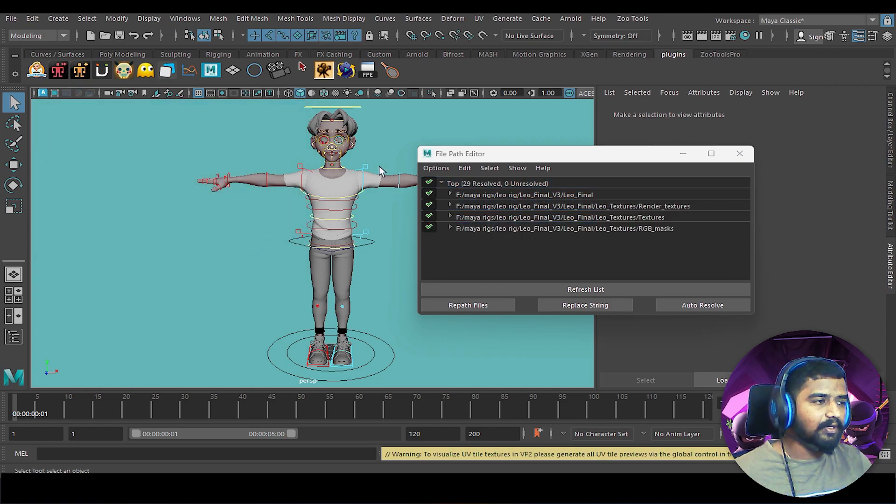
pyautogui.click(740, 153)
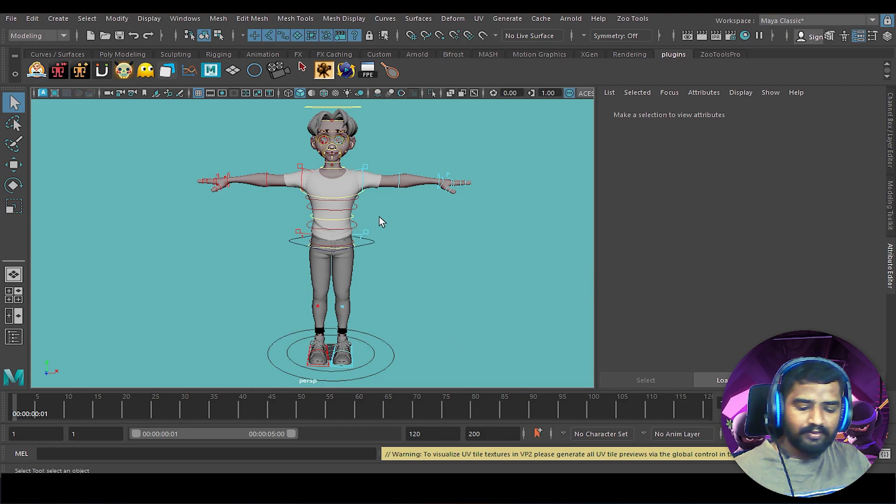
# Step: Turn on textured shading in the viewport and hide the rig's control curves
pyautogui.press('6')
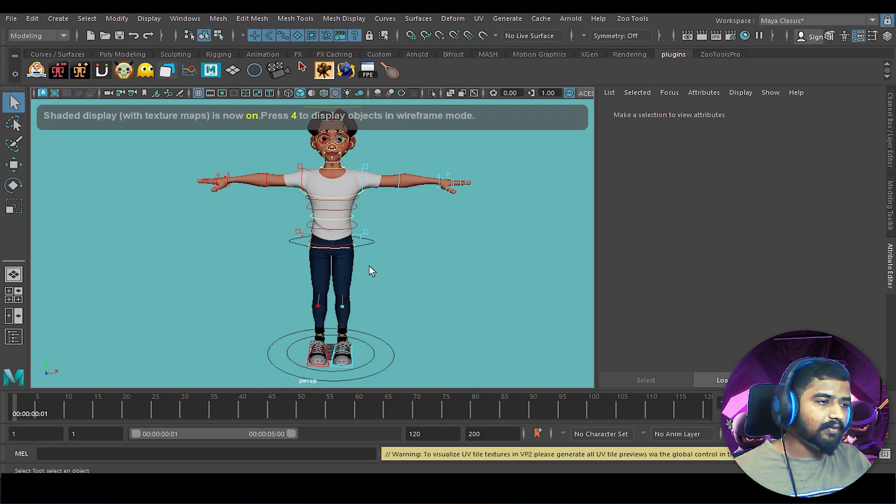
pyautogui.scroll(3, 370, 269)
pyautogui.hotkey('alt', '1')
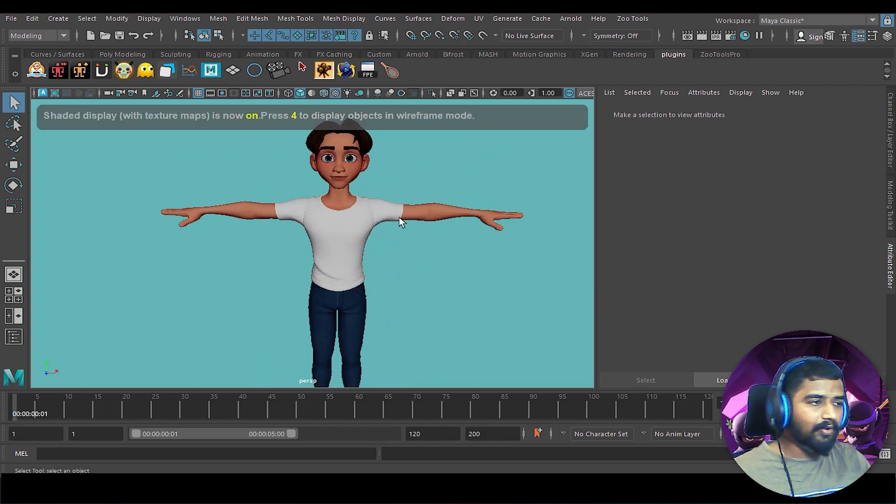
# Step: Examine the textured character from several angles and distances to check the face, clothing and shoes
pyautogui.keyDown('alt'); pyautogui.moveTo(396, 225); pyautogui.dragTo(370, 236); pyautogui.keyUp('alt')
pyautogui.keyDown('alt'); pyautogui.moveTo(370, 236); pyautogui.dragTo(420, 266, button='right'); pyautogui.keyUp('alt')
pyautogui.keyDown('alt'); pyautogui.moveTo(420, 266); pyautogui.dragTo(412, 219, button='middle'); pyautogui.keyUp('alt')
pyautogui.keyDown('alt'); pyautogui.moveTo(411, 220); pyautogui.dragTo(390, 261, button='right'); pyautogui.keyUp('alt')
pyautogui.keyDown('alt'); pyautogui.moveTo(390, 272); pyautogui.dragTo(388, 248, button='middle'); pyautogui.keyUp('alt')
pyautogui.keyDown('alt'); pyautogui.moveTo(364, 258); pyautogui.dragTo(386, 268, button='right'); pyautogui.keyUp('alt')
pyautogui.keyDown('alt'); pyautogui.moveTo(387, 268); pyautogui.dragTo(390, 239, button='middle'); pyautogui.keyUp('alt')
pyautogui.keyDown('alt'); pyautogui.moveTo(391, 239); pyautogui.dragTo(375, 223, button='right'); pyautogui.keyUp('alt')
pyautogui.keyDown('alt'); pyautogui.moveTo(376, 224); pyautogui.dragTo(375, 249, button='middle'); pyautogui.keyUp('alt')
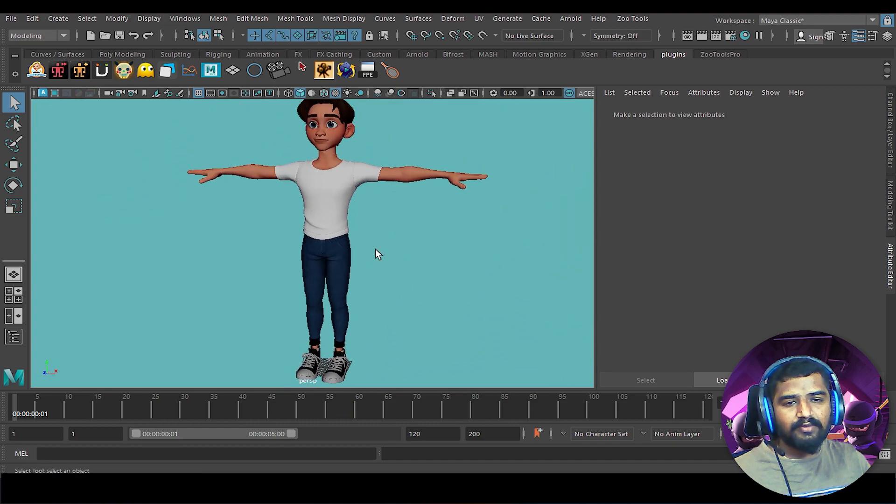
pyautogui.keyDown('alt'); pyautogui.moveTo(393, 245); pyautogui.dragTo(391, 261, button='right'); pyautogui.keyUp('alt')
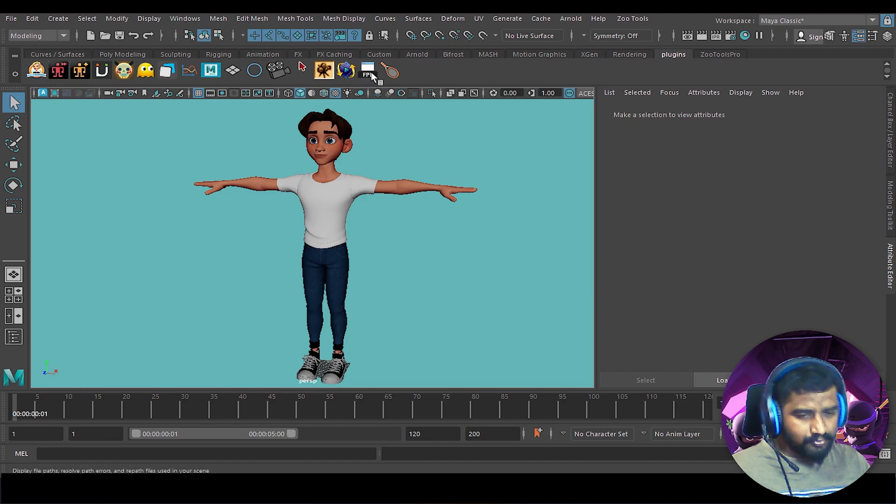
pyautogui.moveTo(341, 190)
pyautogui.keyDown('alt'); pyautogui.mouseDown()
pyautogui.moveTo(344, 201)
pyautogui.moveTo(337, 191)
pyautogui.mouseUp(); pyautogui.keyUp('alt')
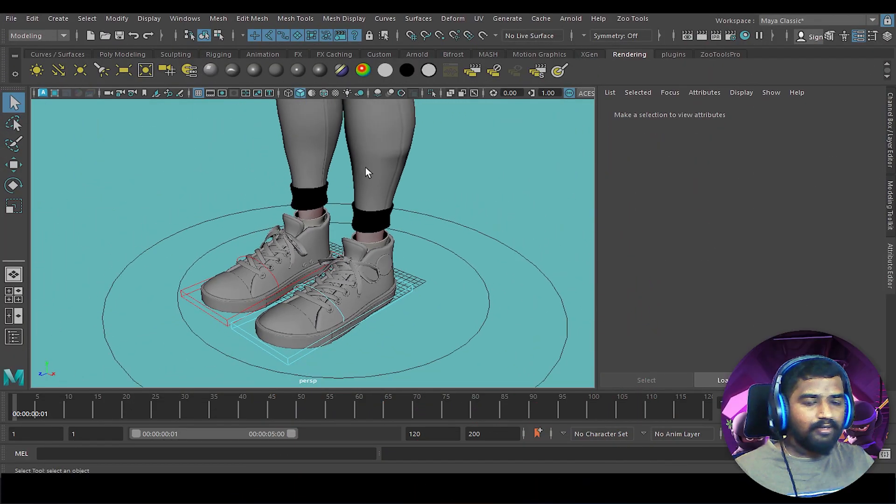
# Step: Frame the whole untextured character with its rig controls hidden and turn on textured shading
pyautogui.scroll(-2, 401, 173)
pyautogui.keyDown('alt'); pyautogui.moveTo(439, 175); pyautogui.dragTo(438, 226, button='middle'); pyautogui.keyUp('alt')
pyautogui.scroll(-5, 436, 224)
pyautogui.keyDown('alt'); pyautogui.moveTo(433, 224); pyautogui.dragTo(363, 204); pyautogui.keyUp('alt')
pyautogui.keyDown('alt'); pyautogui.moveTo(363, 204); pyautogui.dragTo(369, 273, button='middle'); pyautogui.keyUp('alt')
pyautogui.scroll(-3, 397, 264)
pyautogui.moveTo(407, 259)
pyautogui.keyDown('alt'); pyautogui.mouseDown()
pyautogui.moveTo(345, 234)
pyautogui.moveTo(380, 265)
pyautogui.moveTo(397, 248)
pyautogui.moveTo(384, 242)
pyautogui.mouseUp(); pyautogui.keyUp('alt')
pyautogui.press('6')
pyautogui.scroll(2, 389, 231)
pyautogui.moveTo(399, 229)
pyautogui.keyDown('alt'); pyautogui.mouseDown(button='middle')
pyautogui.moveTo(420, 245)
pyautogui.moveTo(412, 245)
pyautogui.mouseUp(button='middle'); pyautogui.keyUp('alt')
pyautogui.scroll(-3, 424, 250)
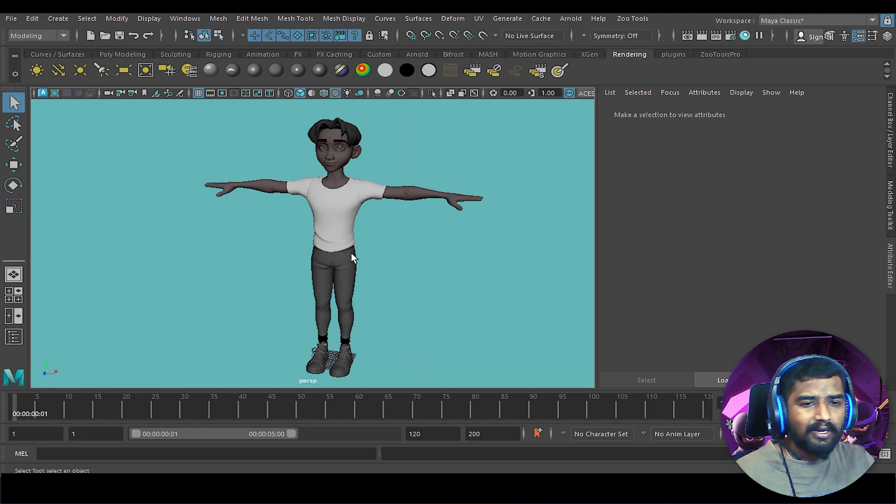
# Step: Examine the character's materials in Hypershade, arranging the window to see the swatches, and close it
pyautogui.moveTo(1, 28); pyautogui.dragTo(717, 47)
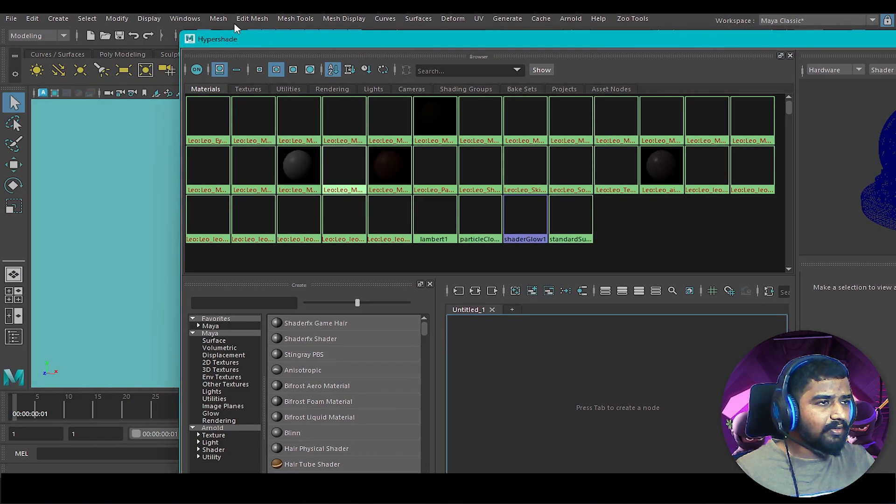
pyautogui.moveTo(315, 45); pyautogui.dragTo(308, 100)
pyautogui.moveTo(436, 355); pyautogui.dragTo(436, 424)
pyautogui.moveTo(593, 91); pyautogui.dragTo(476, 74)
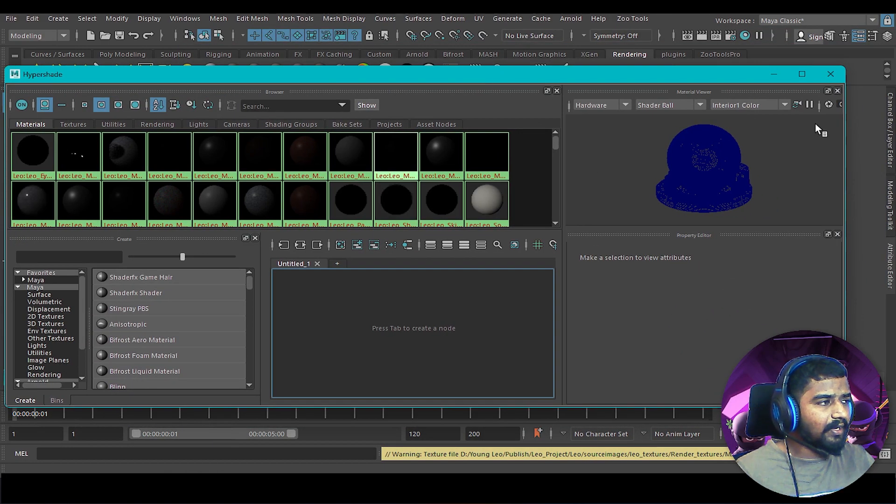
pyautogui.moveTo(840, 136); pyautogui.dragTo(506, 134)
pyautogui.moveTo(231, 75); pyautogui.dragTo(405, 78)
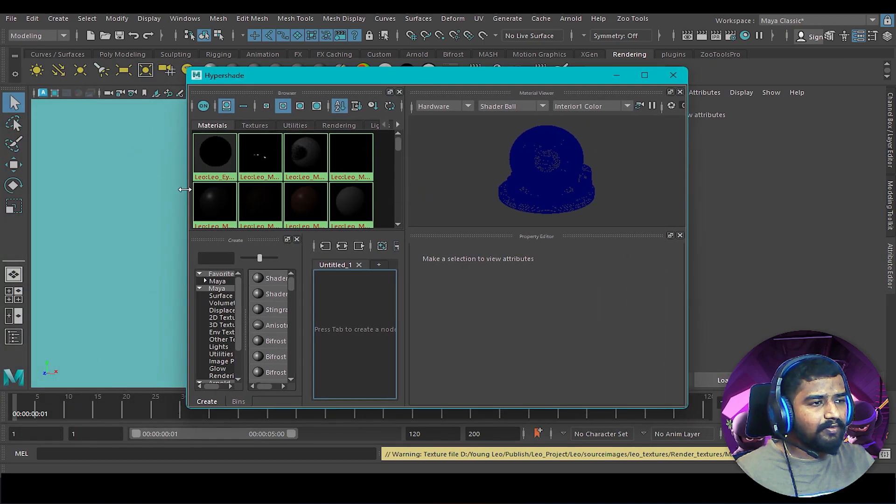
pyautogui.moveTo(188, 189); pyautogui.dragTo(70, 189)
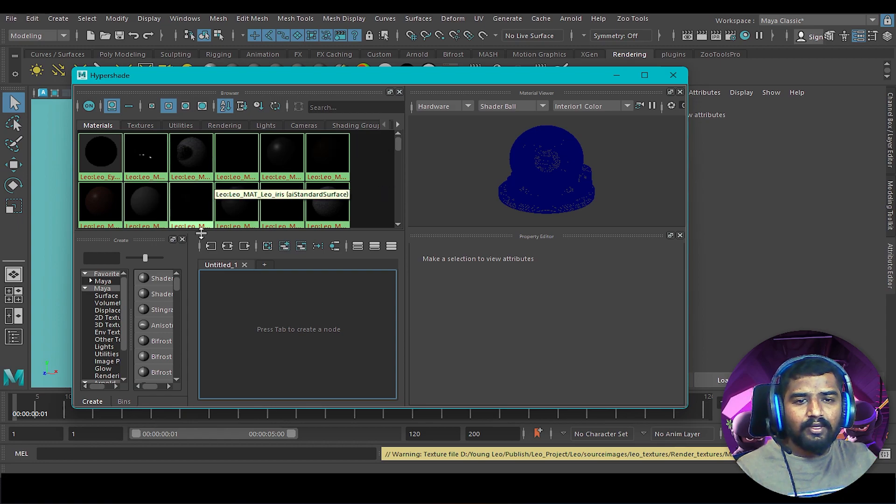
pyautogui.click(672, 76)
# Step: Select the character's body mesh and show the Channel Box / Layer Editor
pyautogui.scroll(3, 356, 241)
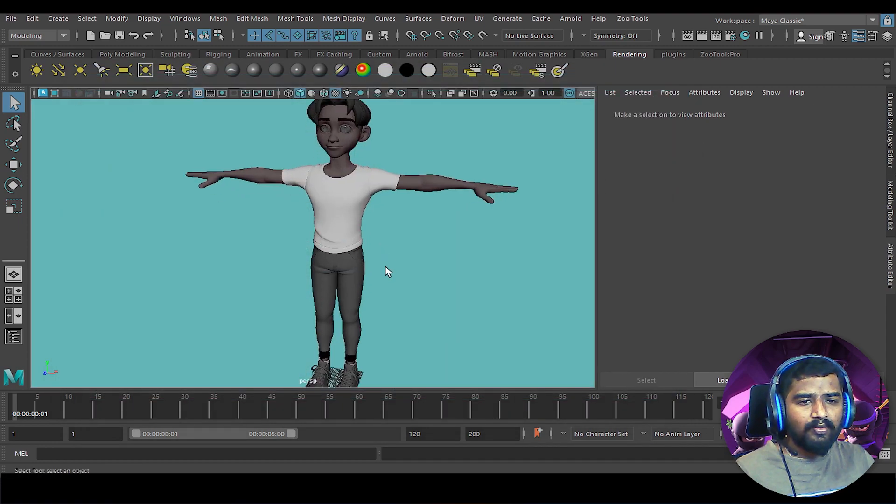
pyautogui.scroll(-1, 408, 277)
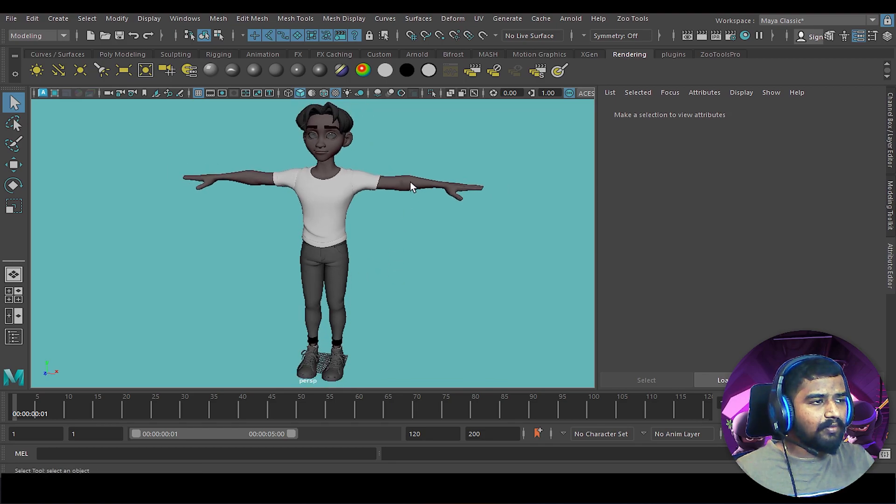
pyautogui.click(411, 181)
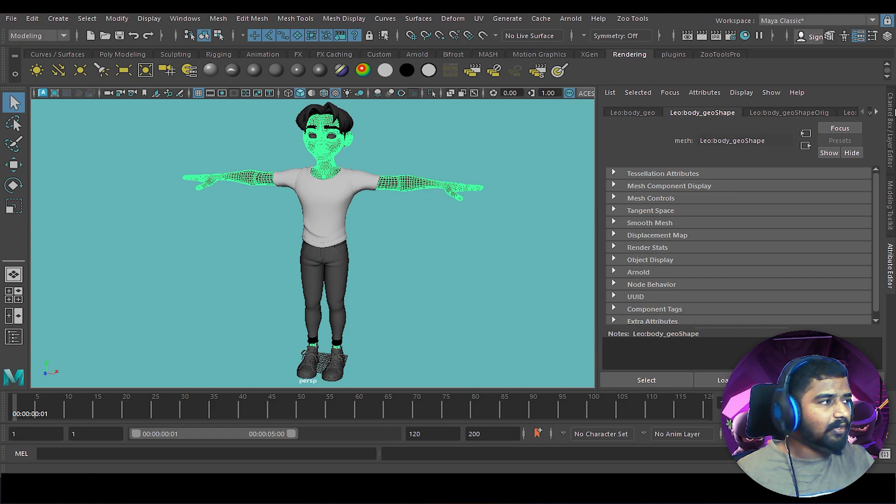
pyautogui.click(890, 117)
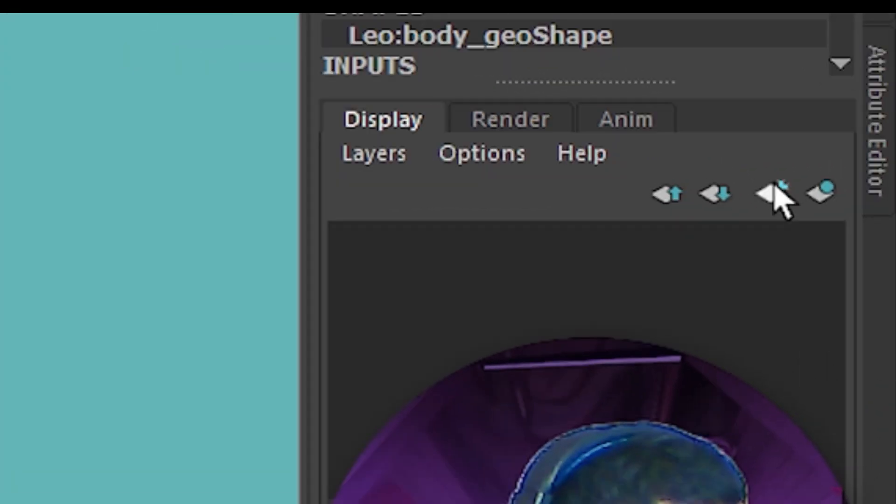
# Step: Create an empty display layer, switch its display type to Reference and back to normal, and select the body mesh
pyautogui.click(859, 287)
pyautogui.click(764, 302)
pyautogui.click(764, 302)
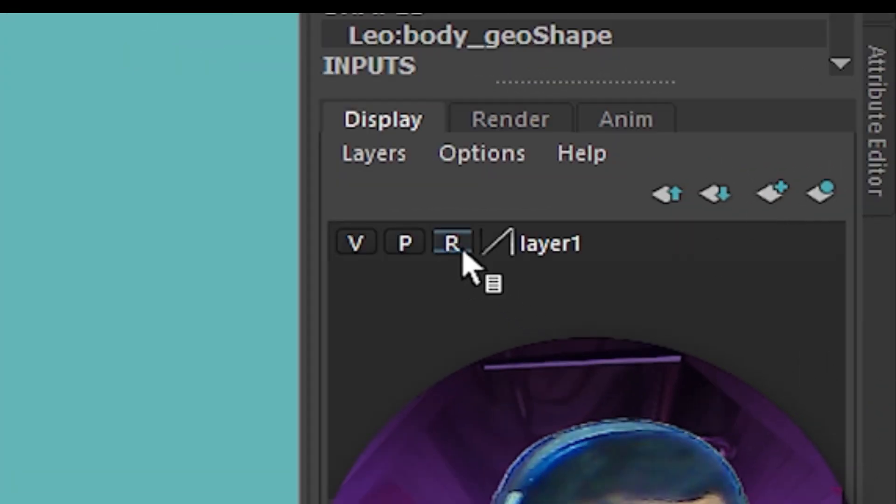
pyautogui.click(452, 242)
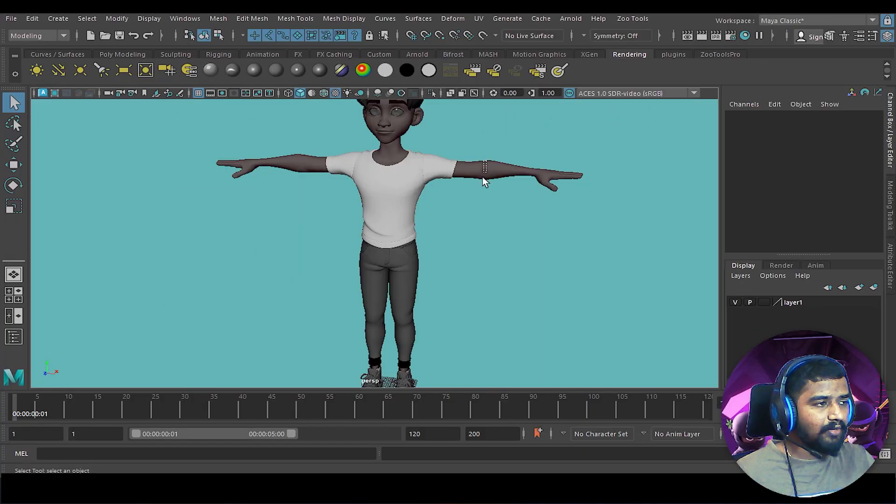
pyautogui.click(483, 180)
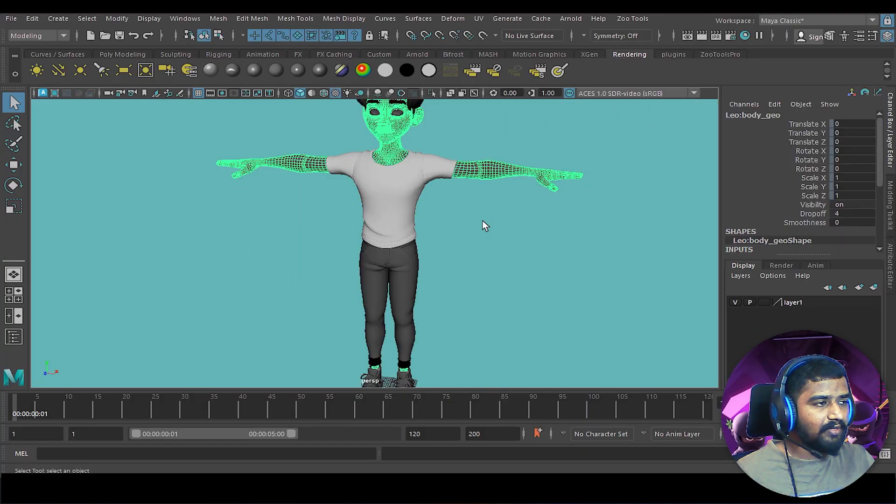
# Step: Show the Outliner, select the character's body mesh in the viewport and reveal it in the hierarchy under Leo:character
pyautogui.click(483, 221)
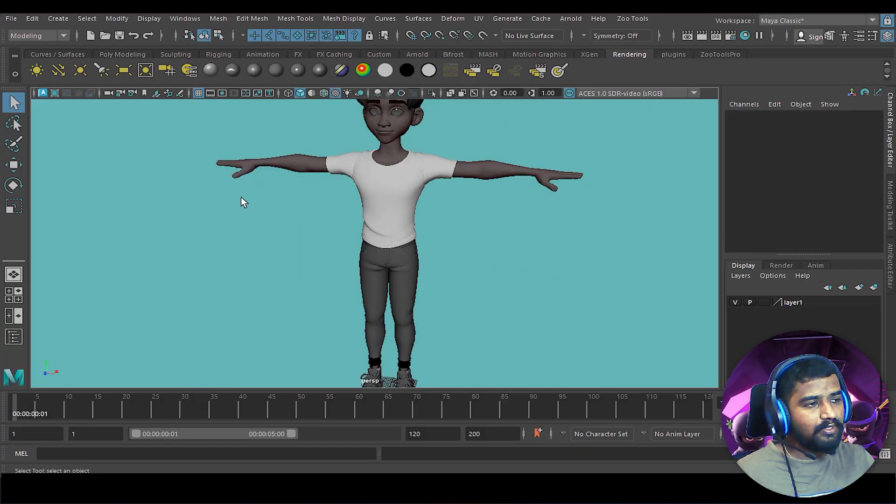
pyautogui.click(13, 336)
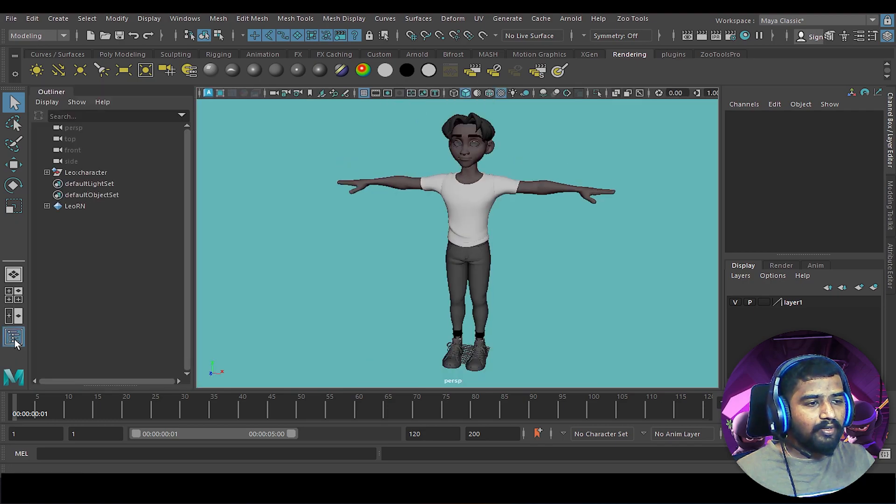
pyautogui.click(47, 173)
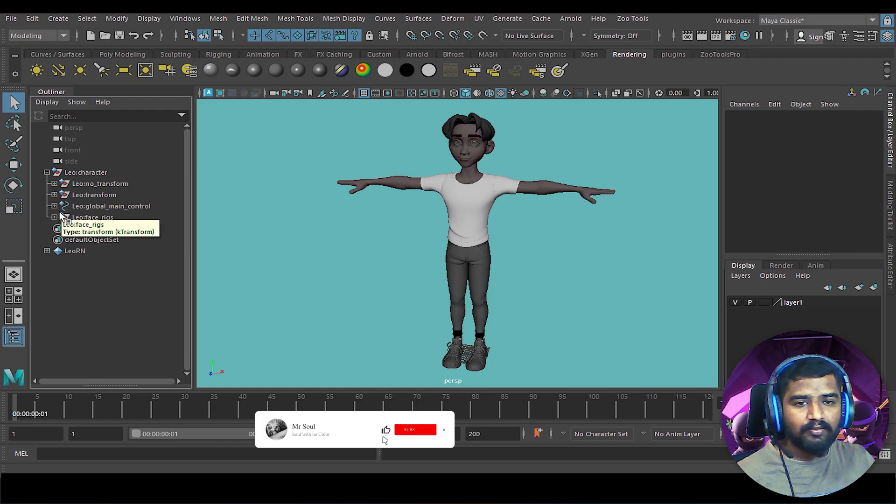
pyautogui.click(376, 187)
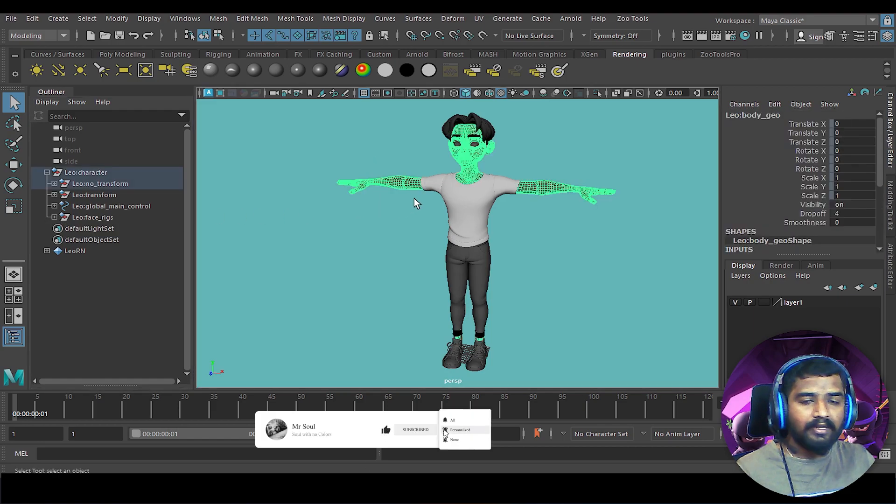
pyautogui.scroll(2, 470, 224)
pyautogui.press('f')
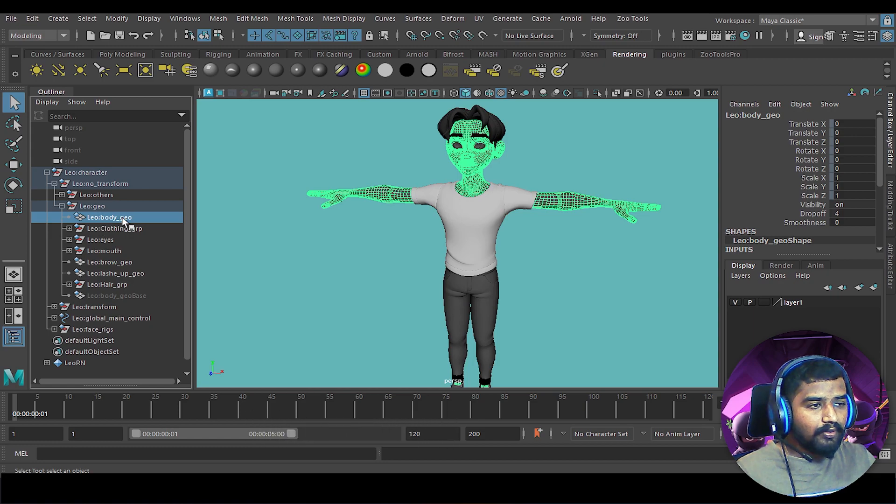
pyautogui.press('f')
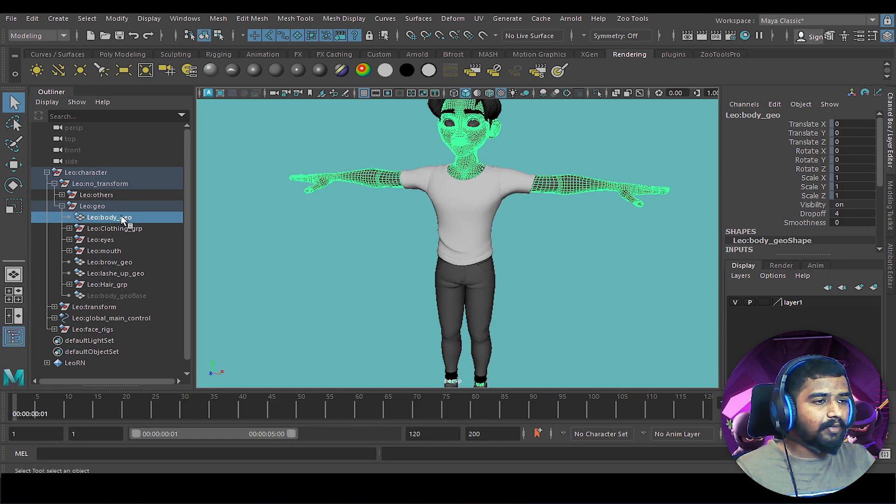
# Step: Check which meshes the clothing, eyes, brow and hair entries contain, reselect Leo:body_geo, and close the Outliner
pyautogui.click(107, 229)
pyautogui.click(108, 217)
pyautogui.click(108, 228)
pyautogui.click(108, 240)
pyautogui.click(106, 262)
pyautogui.click(105, 284)
pyautogui.click(106, 240)
pyautogui.click(106, 228)
pyautogui.click(106, 218)
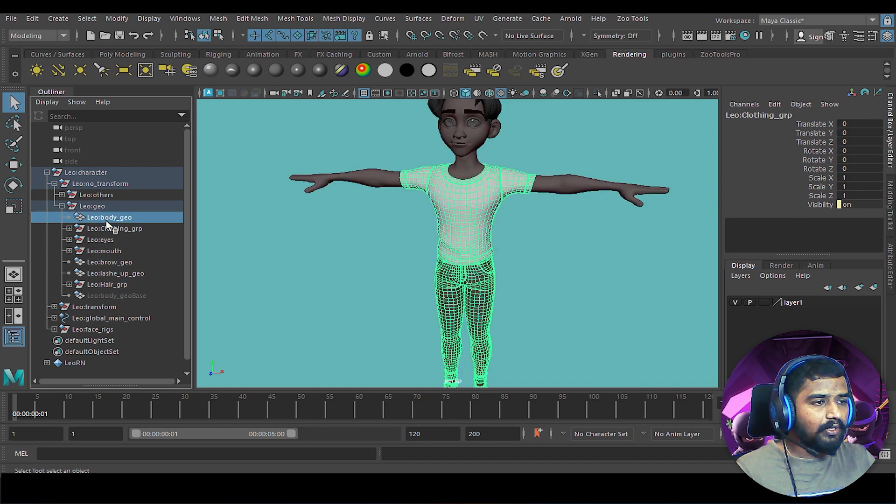
pyautogui.click(15, 336)
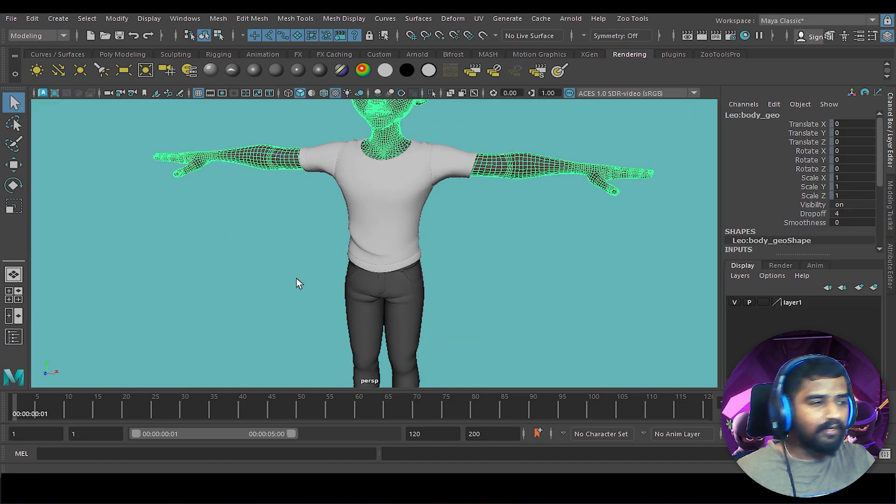
# Step: Open the body mesh's skin material attributes and go to the file texture connected to its Color to check the image name
pyautogui.press('f')
pyautogui.keyDown('alt'); pyautogui.moveTo(417, 226); pyautogui.dragTo(388, 209); pyautogui.keyUp('alt')
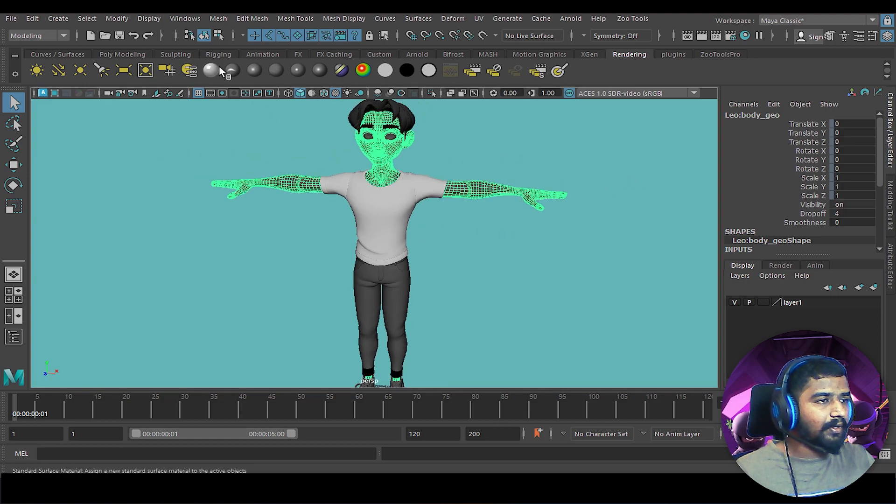
pyautogui.click(190, 71)
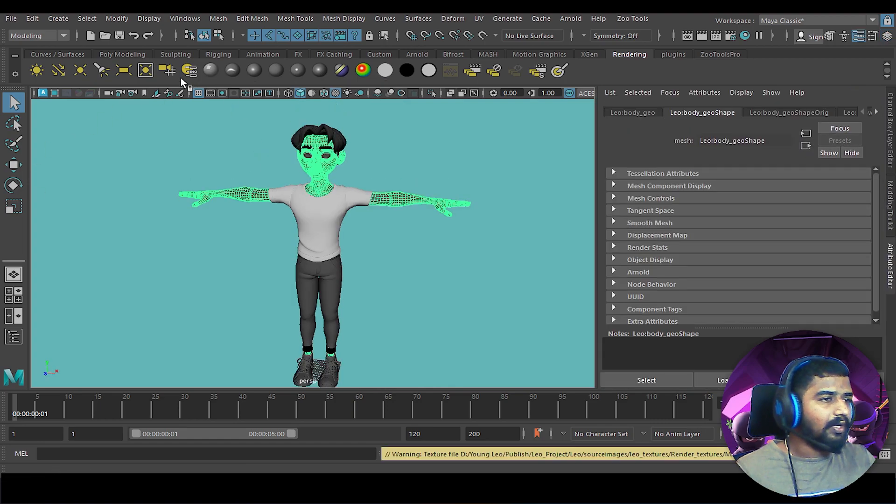
pyautogui.click(194, 69)
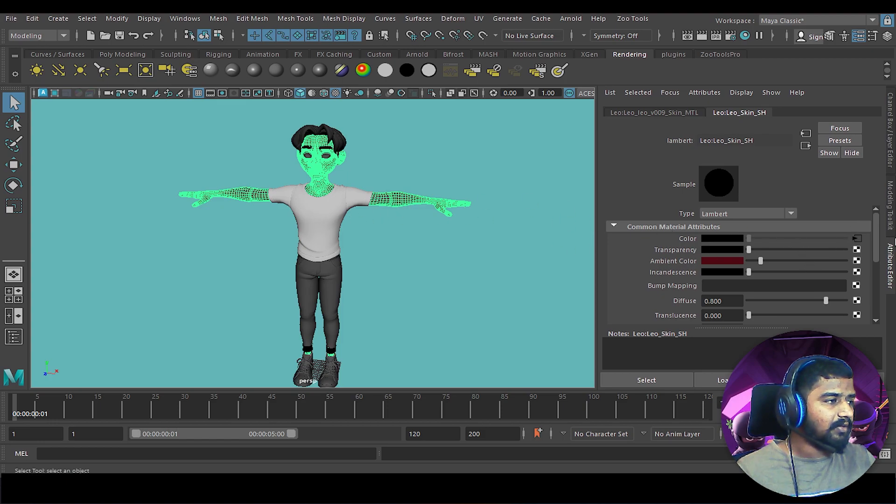
pyautogui.click(858, 238)
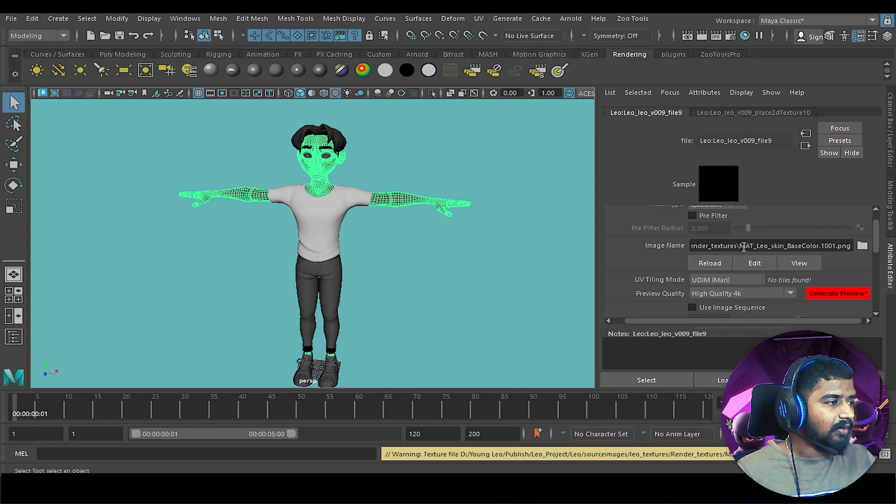
pyautogui.moveTo(740, 246); pyautogui.dragTo(810, 248)
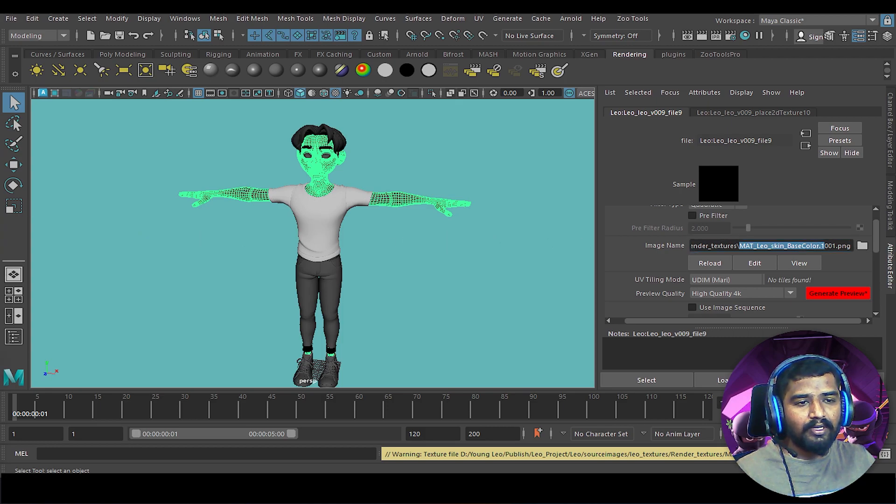
# Step: Browse for the skin texture's image in F:\maya rigs\leo rig\Leo_Final_V3\Leo_Final\Leo_Textures\Render_textures
pyautogui.click(862, 245)
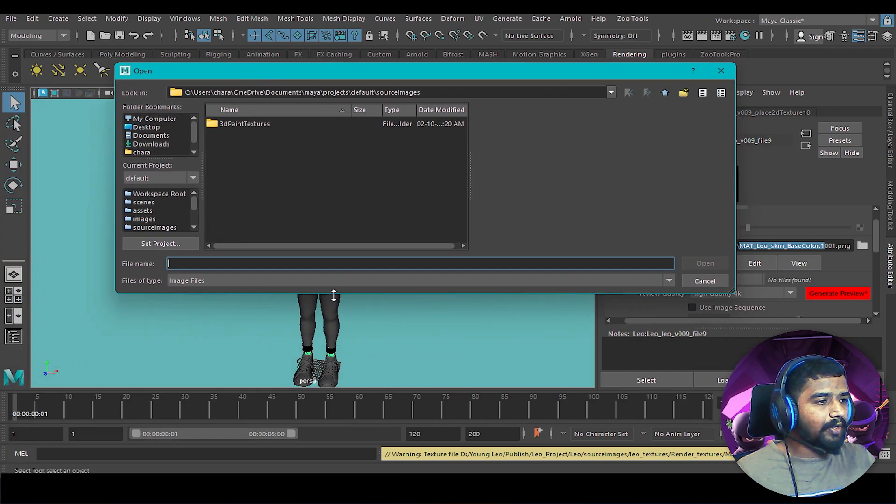
pyautogui.moveTo(335, 294); pyautogui.dragTo(335, 390)
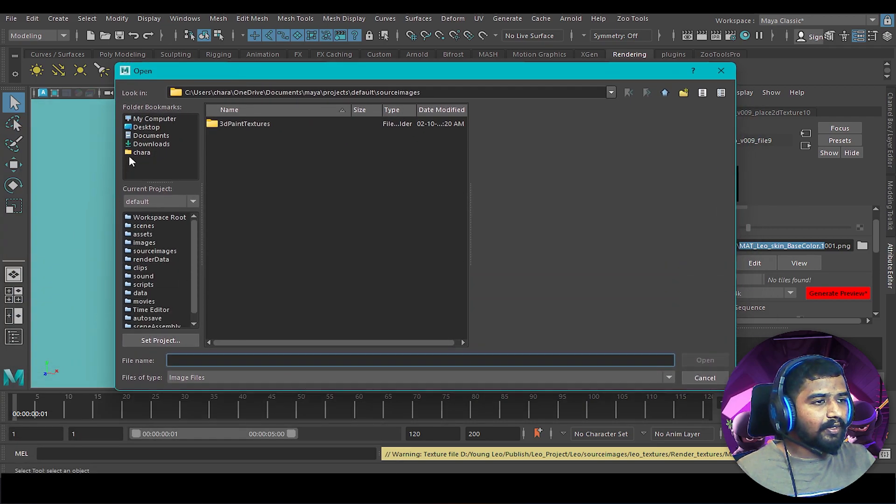
pyautogui.click(148, 120)
pyautogui.doubleClick(241, 154)
pyautogui.doubleClick(240, 136)
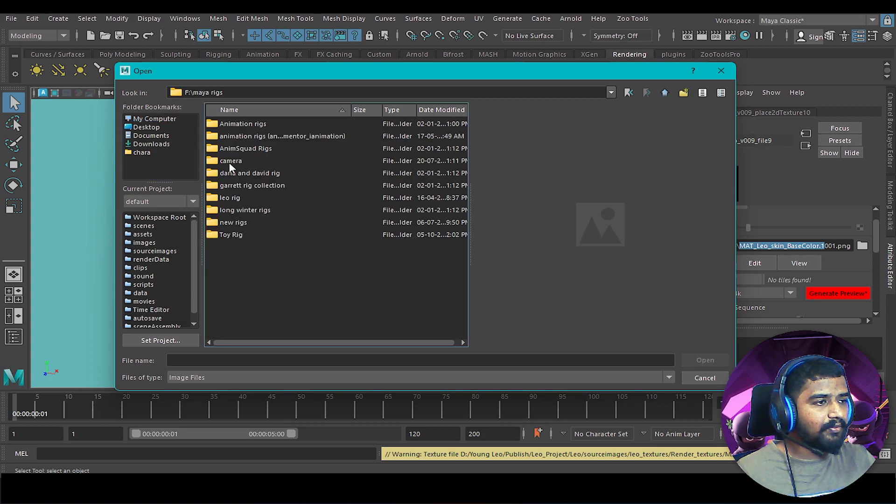
pyautogui.doubleClick(230, 198)
pyautogui.doubleClick(241, 147)
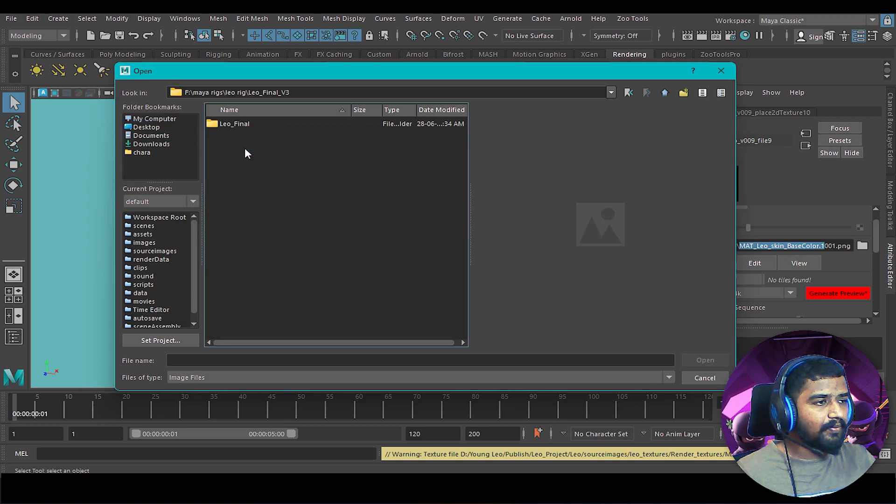
pyautogui.doubleClick(240, 123)
pyautogui.doubleClick(242, 124)
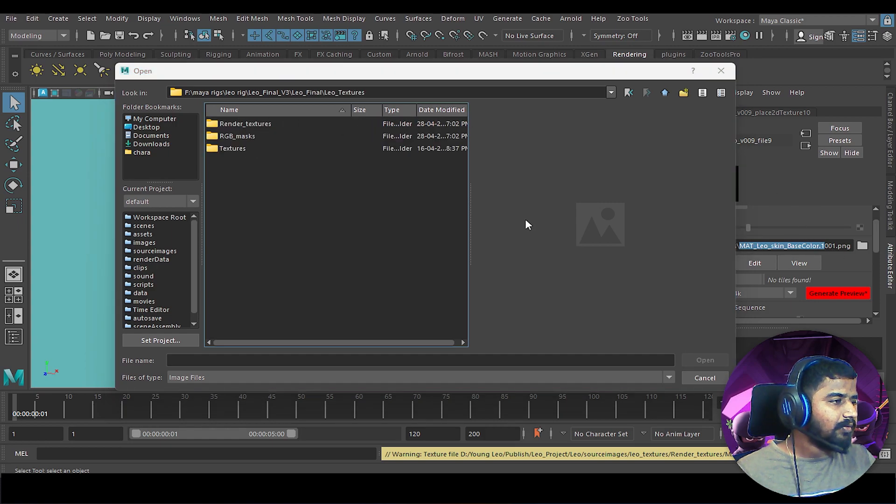
pyautogui.doubleClick(254, 124)
# Step: Load MAT_Leo_skin_BaseColor.1001.png as the image of the skin color file texture
pyautogui.moveTo(465, 163); pyautogui.dragTo(465, 246)
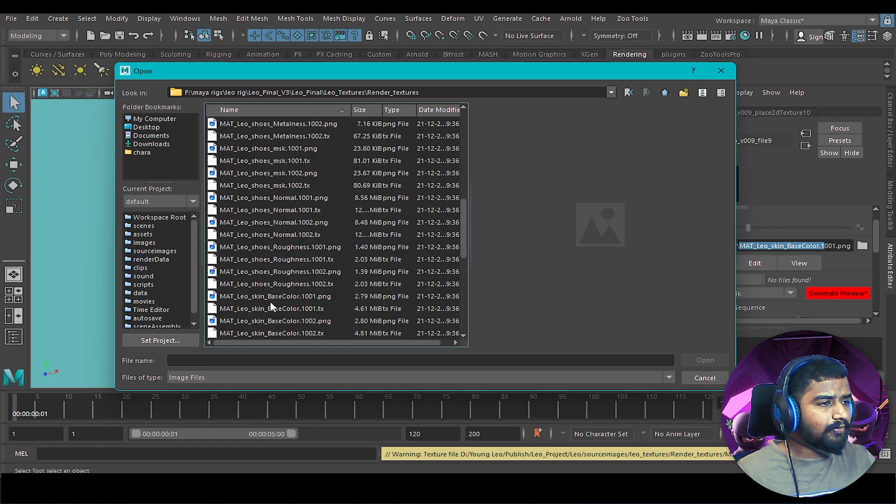
pyautogui.scroll(-2, 272, 306)
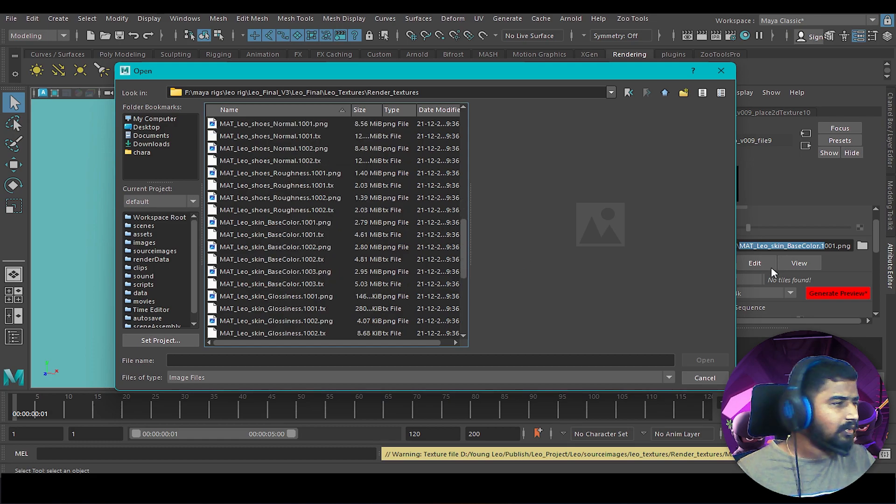
pyautogui.click(303, 235)
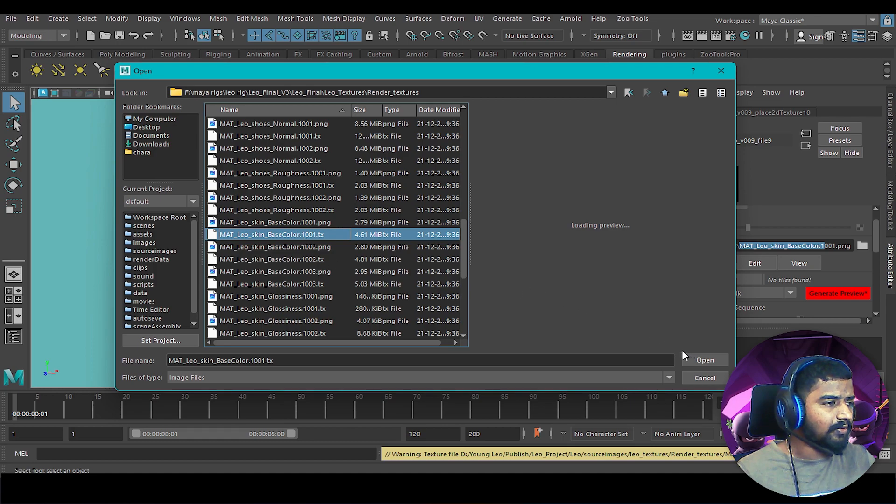
pyautogui.click(301, 223)
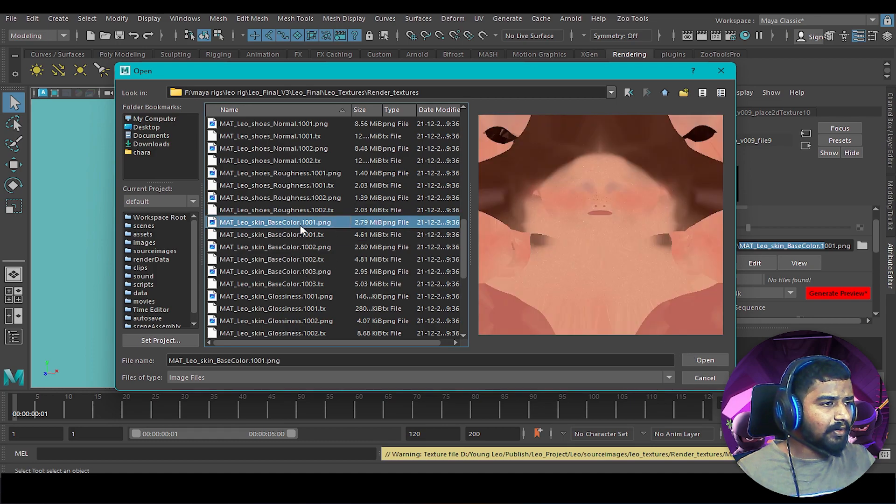
pyautogui.click(705, 360)
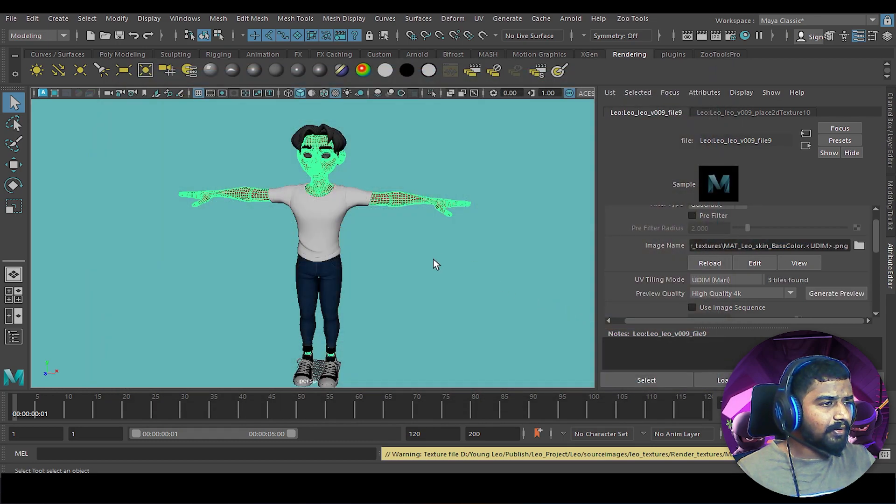
# Step: Examine the character with textured shading on, from the whole body to a close view of the face and eyes
pyautogui.click(373, 244)
pyautogui.scroll(3, 399, 250)
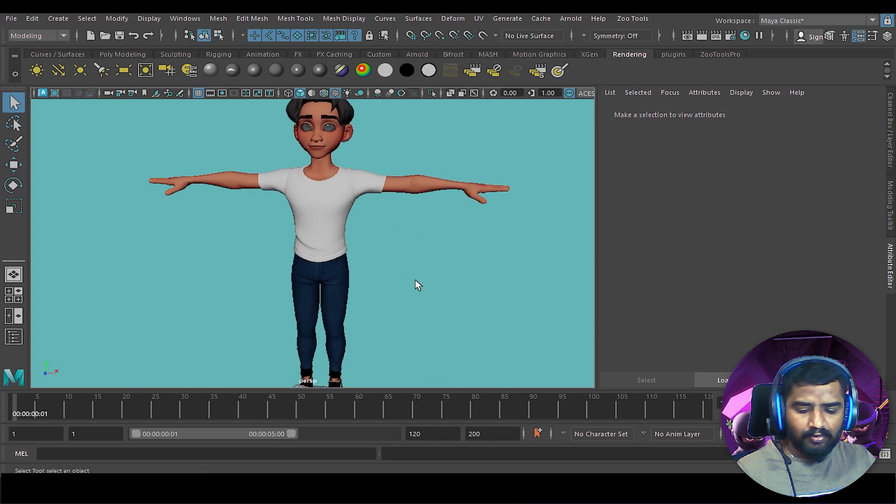
pyautogui.press('6')
pyautogui.moveTo(415, 278)
pyautogui.keyDown('alt'); pyautogui.mouseDown(button='right')
pyautogui.moveTo(396, 240)
pyautogui.moveTo(327, 225)
pyautogui.mouseUp(button='right'); pyautogui.keyUp('alt')
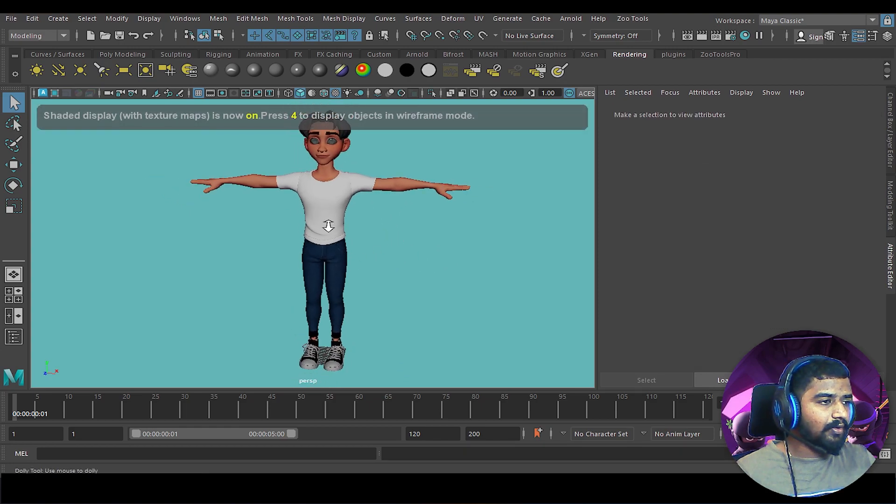
pyautogui.scroll(6, 369, 219)
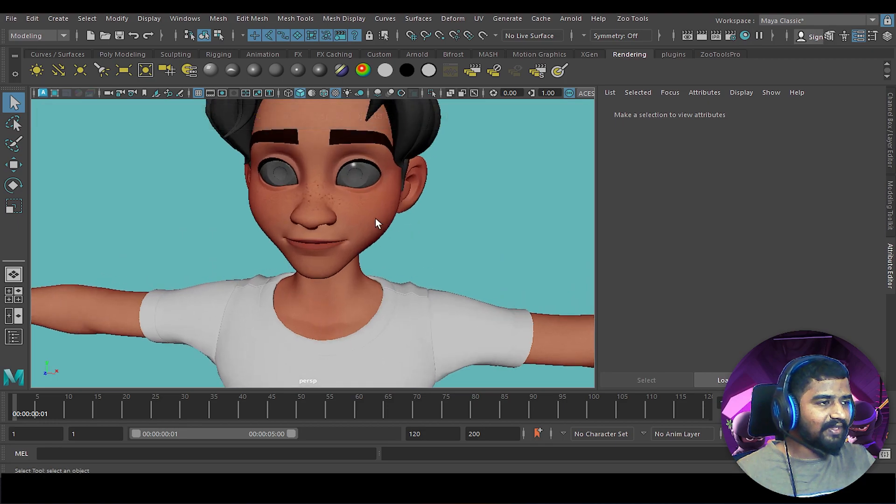
pyautogui.scroll(4, 394, 251)
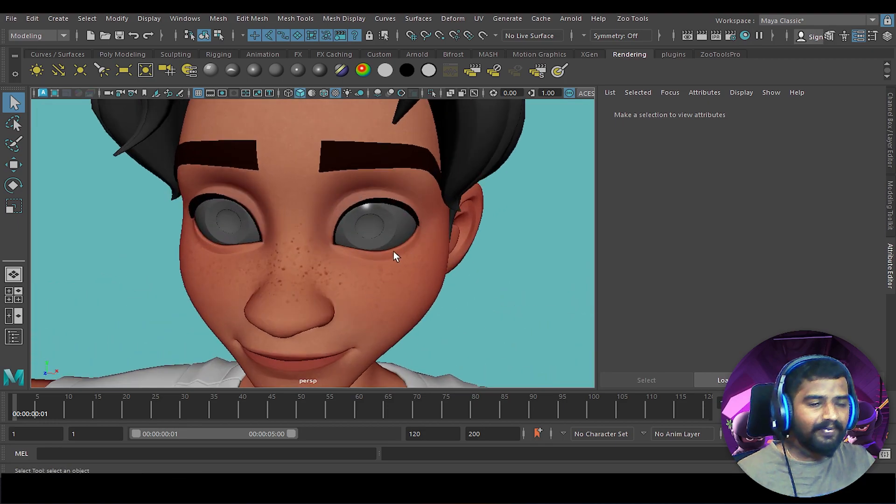
pyautogui.scroll(-5, 386, 256)
pyautogui.scroll(5, 385, 264)
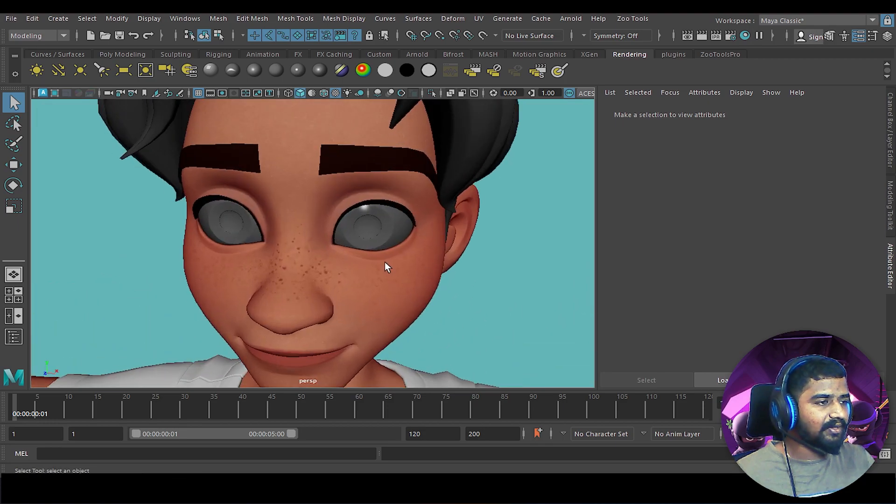
# Step: Select the cornea mesh of the character's left eye, try hiding it, and undo the hiding
pyautogui.scroll(2, 385, 264)
pyautogui.click(419, 220)
pyautogui.scroll(3, 419, 246)
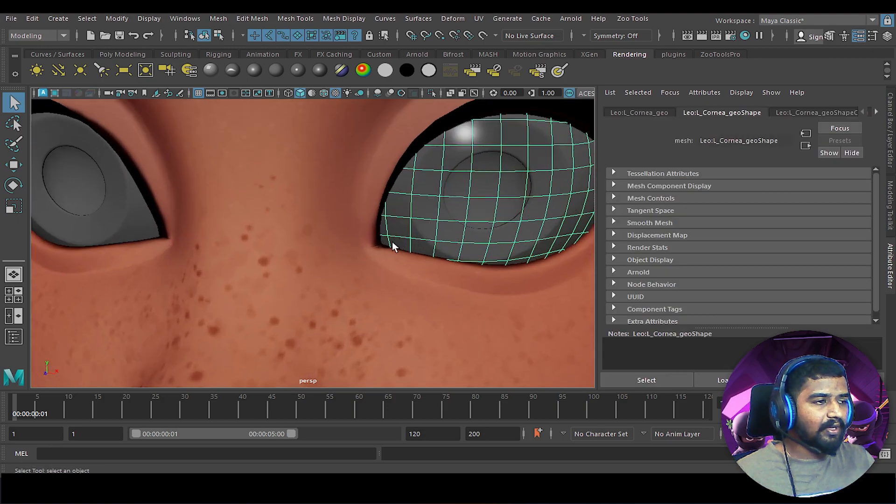
pyautogui.scroll(-4, 467, 267)
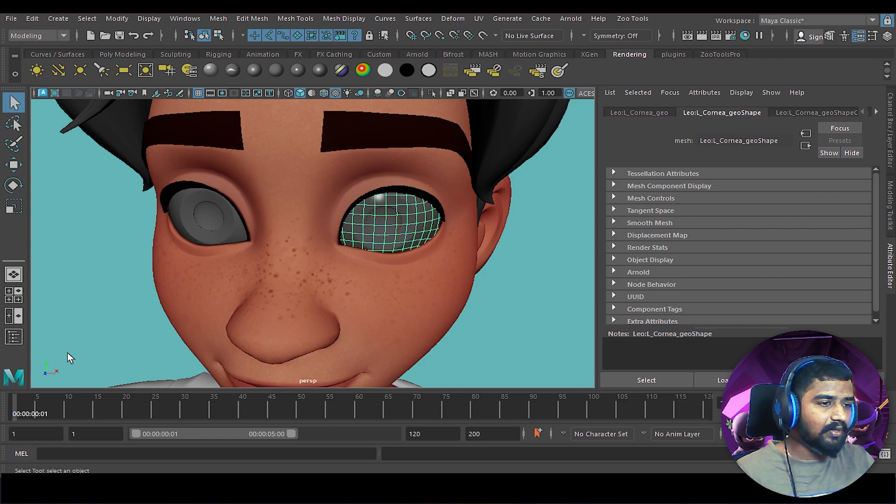
pyautogui.hotkey('ctrl', 'h')
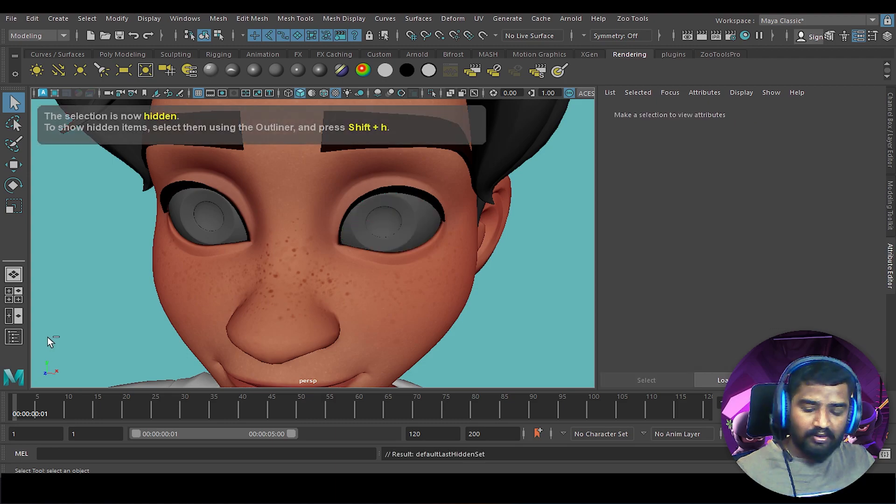
pyautogui.hotkey('ctrl', 'z')
# Step: Reveal the selected Leo:L_Cornea_geo in the Outliner under the eyes group and hide it
pyautogui.click(14, 337)
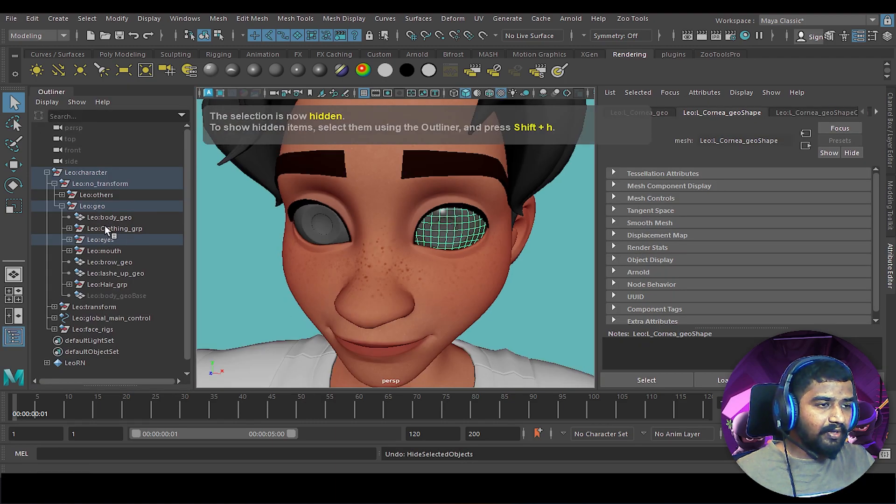
pyautogui.click(46, 172)
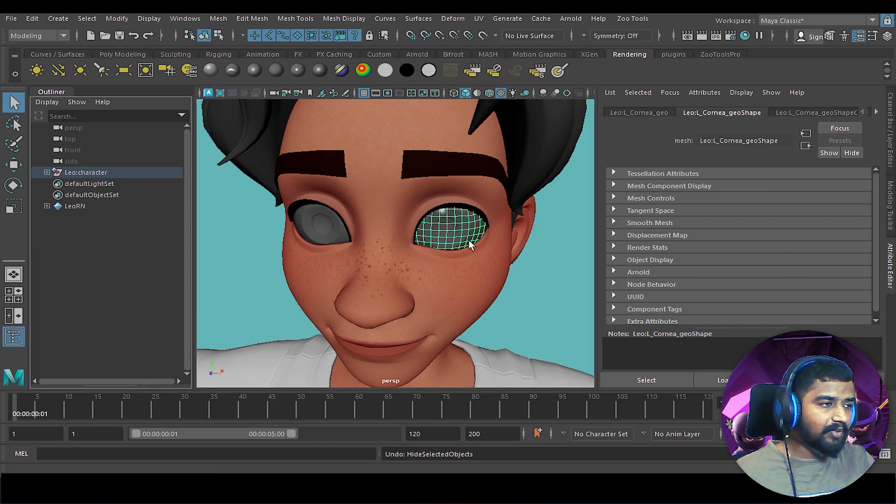
pyautogui.press('f')
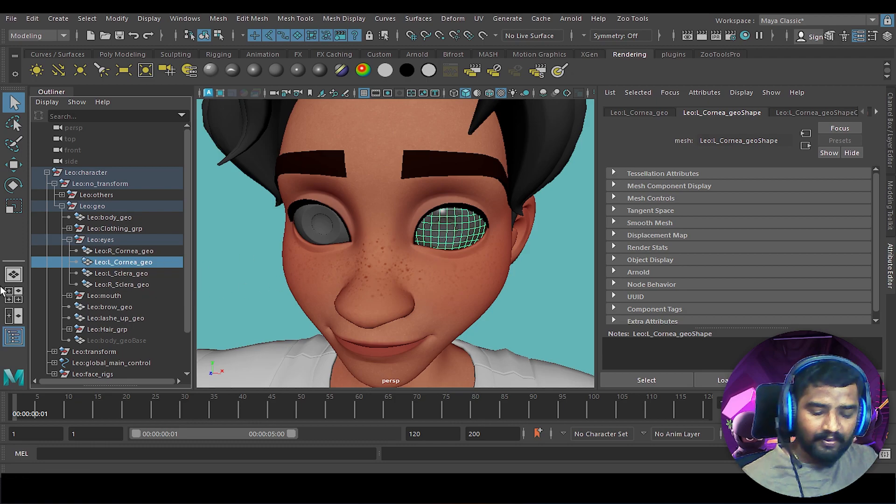
pyautogui.hotkey('ctrl', 'h')
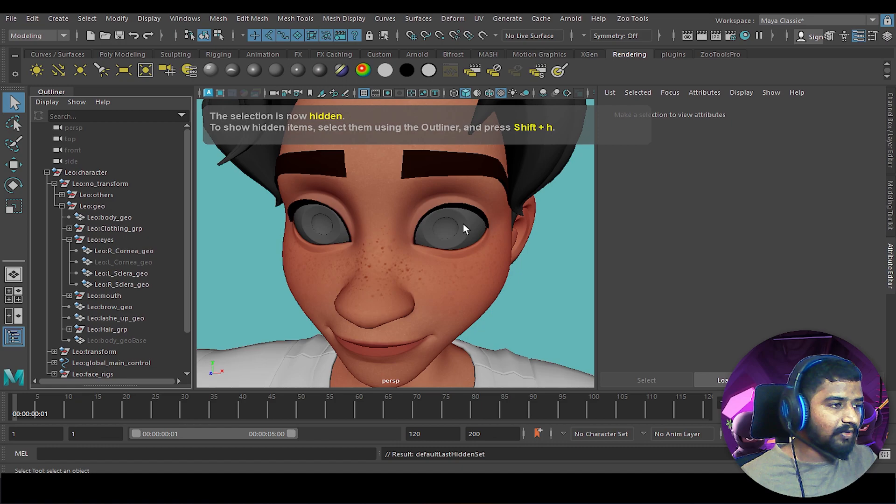
# Step: Select the left eye's Leo:L_Sclera_geo mesh and open the file texture connected to its lambert material's color
pyautogui.click(468, 235)
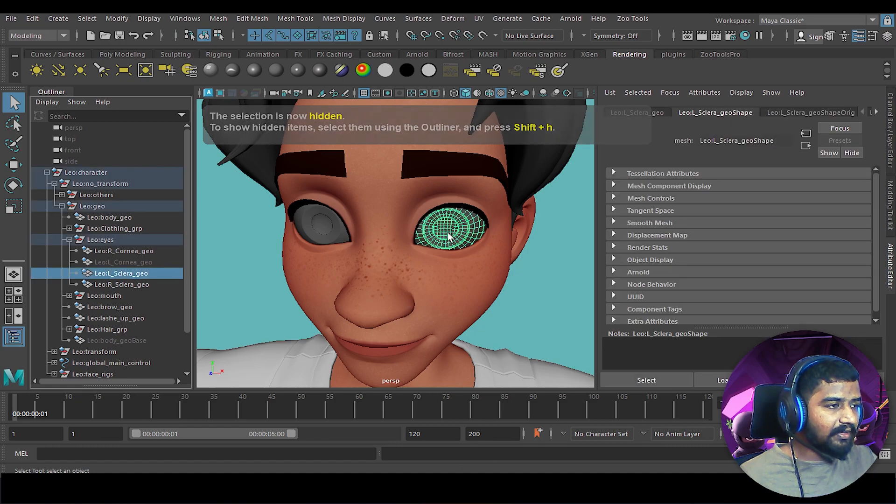
pyautogui.click(189, 71)
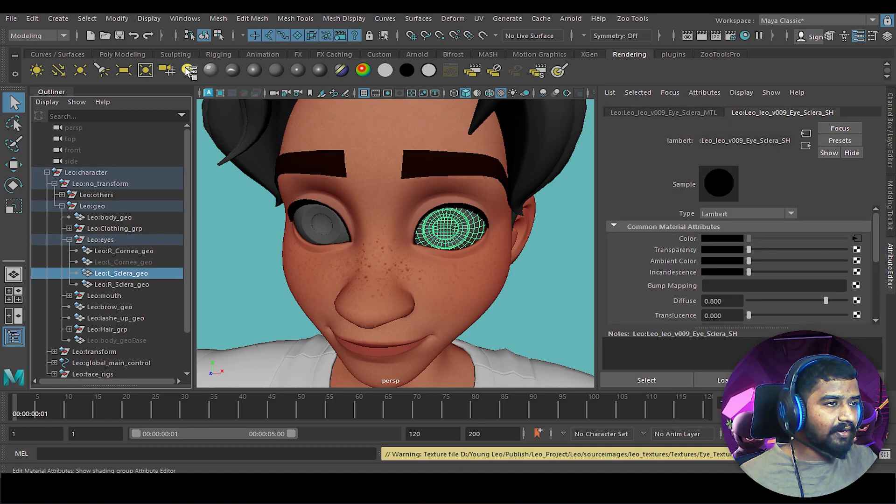
pyautogui.click(856, 239)
# Step: Load Eye_Texture.tif from the Leo_Textures\Textures folder as the image of the sclera color file texture
pyautogui.click(858, 245)
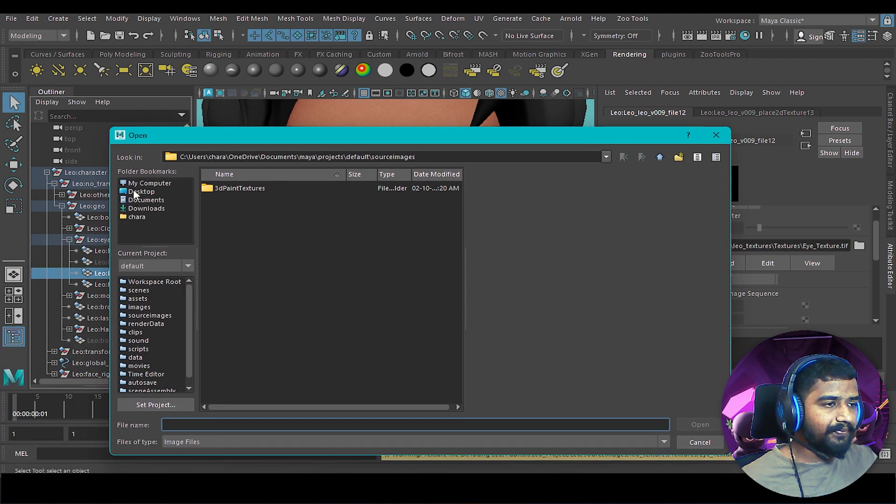
pyautogui.click(140, 183)
pyautogui.doubleClick(252, 226)
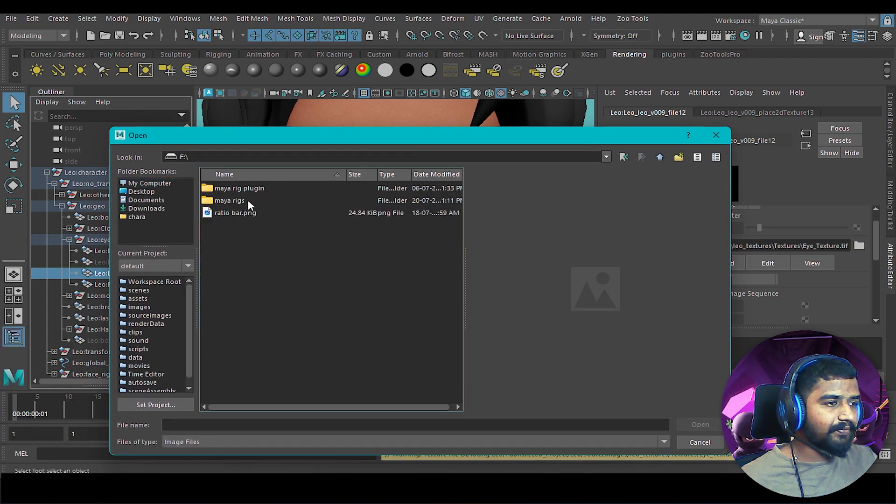
pyautogui.doubleClick(230, 201)
pyautogui.doubleClick(224, 262)
pyautogui.doubleClick(234, 214)
pyautogui.doubleClick(237, 188)
pyautogui.doubleClick(232, 191)
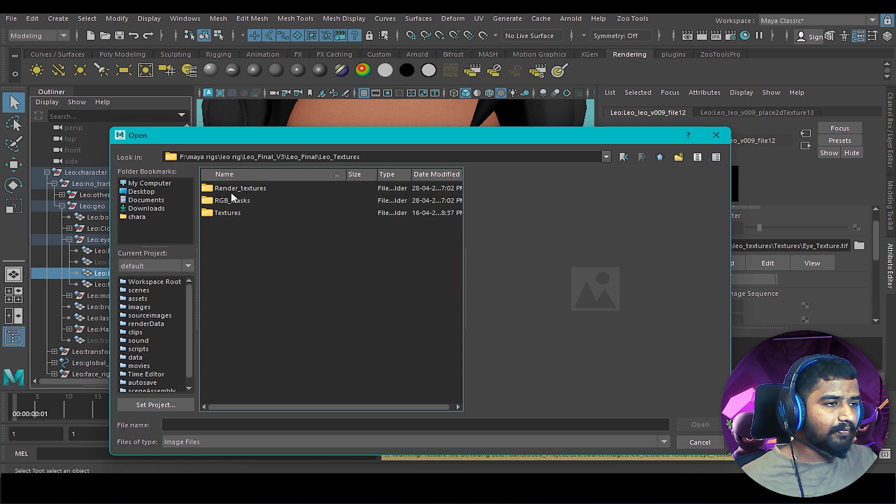
pyautogui.doubleClick(228, 212)
pyautogui.click(239, 188)
pyautogui.click(238, 201)
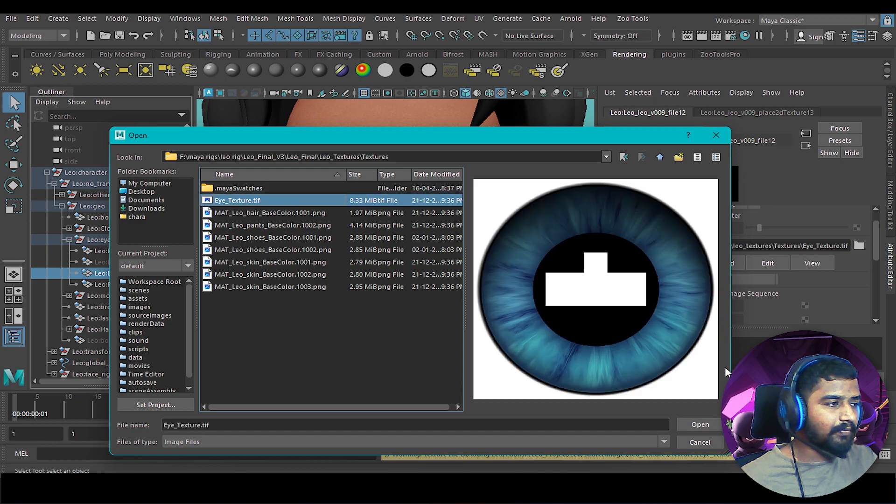
pyautogui.click(700, 424)
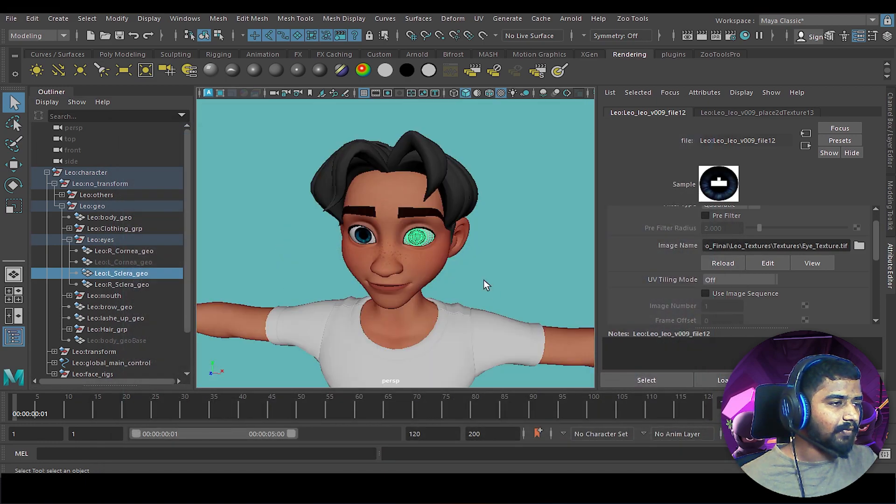
# Step: Deselect the sclera and examine both textured eyes from the front and from the side
pyautogui.scroll(4, 467, 275)
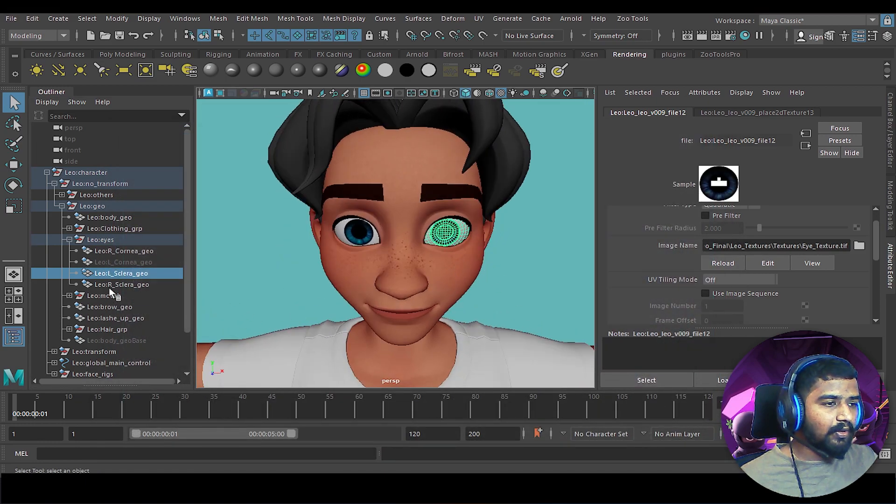
pyautogui.keyDown('alt'); pyautogui.moveTo(391, 249); pyautogui.dragTo(413, 288); pyautogui.keyUp('alt')
pyautogui.click(543, 277)
pyautogui.scroll(-3, 522, 294)
pyautogui.keyDown('alt'); pyautogui.moveTo(501, 317); pyautogui.dragTo(503, 307); pyautogui.keyUp('alt')
pyautogui.scroll(6, 474, 257)
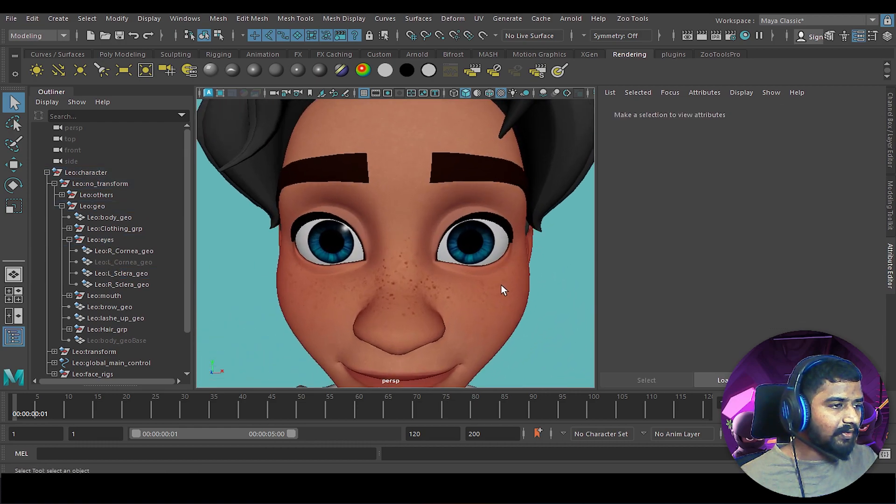
pyautogui.keyDown('alt'); pyautogui.moveTo(501, 285); pyautogui.dragTo(488, 264, button='middle'); pyautogui.keyUp('alt')
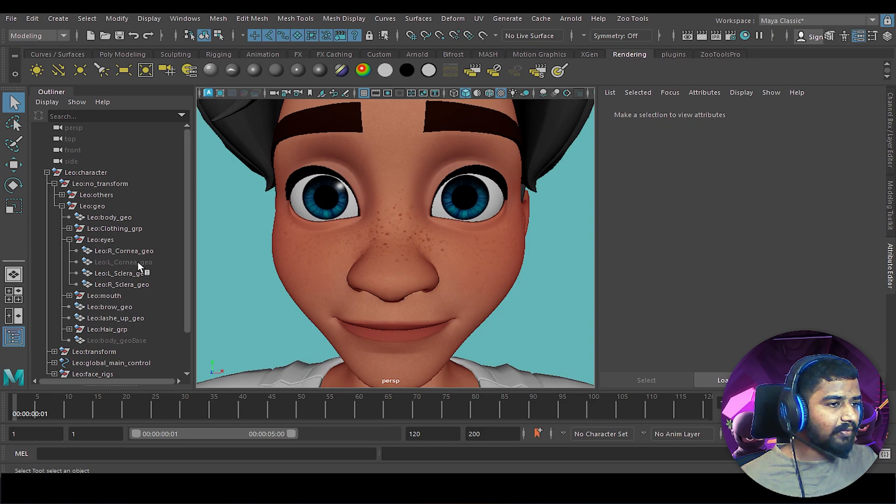
pyautogui.scroll(-2, 490, 228)
pyautogui.scroll(6, 484, 228)
pyautogui.keyDown('alt'); pyautogui.moveTo(484, 229); pyautogui.dragTo(486, 268); pyautogui.keyUp('alt')
pyautogui.scroll(-4, 444, 270)
pyautogui.scroll(-5, 485, 268)
pyautogui.scroll(4, 438, 238)
pyautogui.keyDown('alt'); pyautogui.moveTo(413, 201); pyautogui.dragTo(423, 222, button='middle'); pyautogui.keyUp('alt')
pyautogui.scroll(3, 424, 221)
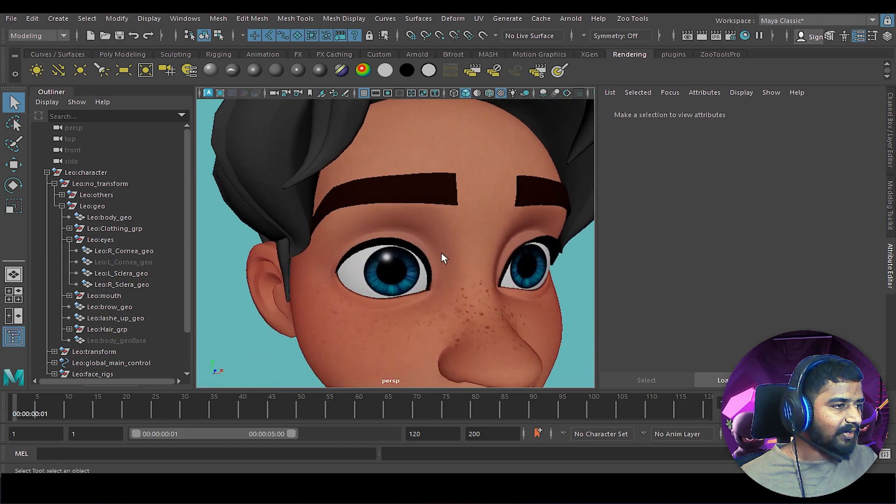
pyautogui.keyDown('alt'); pyautogui.moveTo(379, 260); pyautogui.dragTo(346, 237); pyautogui.keyUp('alt')
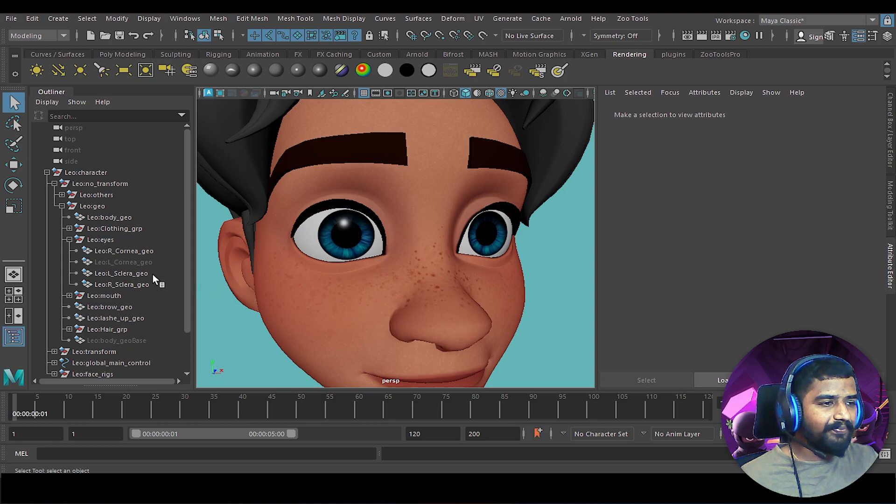
# Step: Unhide Leo:L_Cornea_geo from the eyes group in the Outliner, and deselect it
pyautogui.click(142, 262)
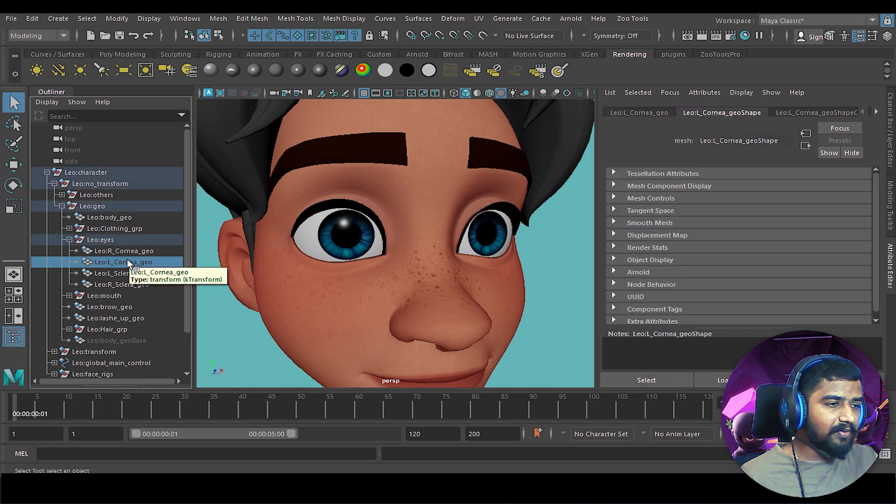
pyautogui.hotkey('shift', 'h')
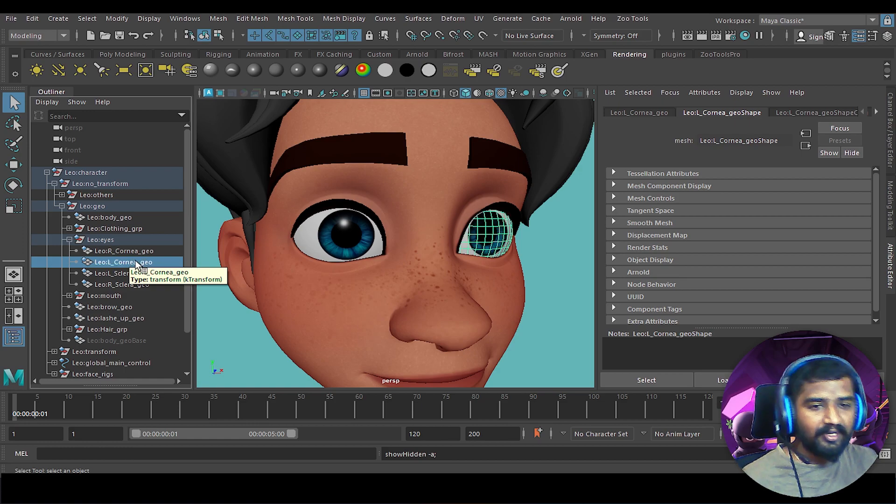
pyautogui.keyDown('alt'); pyautogui.moveTo(527, 273); pyautogui.dragTo(500, 295); pyautogui.keyUp('alt')
pyautogui.moveTo(499, 295)
pyautogui.keyDown('alt'); pyautogui.mouseDown(button='right')
pyautogui.moveTo(488, 308)
pyautogui.moveTo(448, 276)
pyautogui.moveTo(490, 292)
pyautogui.moveTo(460, 325)
pyautogui.moveTo(504, 294)
pyautogui.mouseUp(button='right'); pyautogui.keyUp('alt')
pyautogui.click(504, 293)
# Step: Examine the textured character from several sides, covering the face, arms, clothing and the full body
pyautogui.keyDown('alt'); pyautogui.moveTo(479, 269); pyautogui.dragTo(433, 271); pyautogui.keyUp('alt')
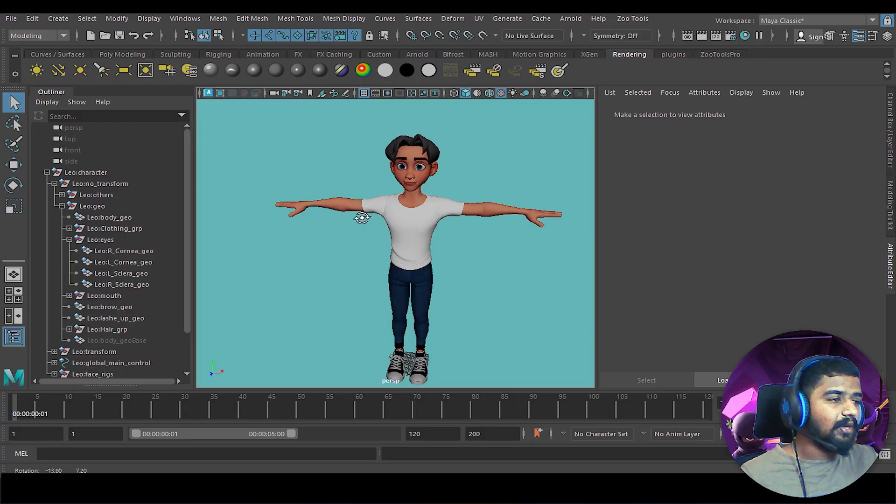
pyautogui.keyDown('alt'); pyautogui.moveTo(419, 220); pyautogui.dragTo(452, 219); pyautogui.keyUp('alt')
pyautogui.keyDown('alt'); pyautogui.moveTo(392, 260); pyautogui.dragTo(435, 284, button='right'); pyautogui.keyUp('alt')
pyautogui.keyDown('alt'); pyautogui.moveTo(434, 284); pyautogui.dragTo(473, 251, button='middle'); pyautogui.keyUp('alt')
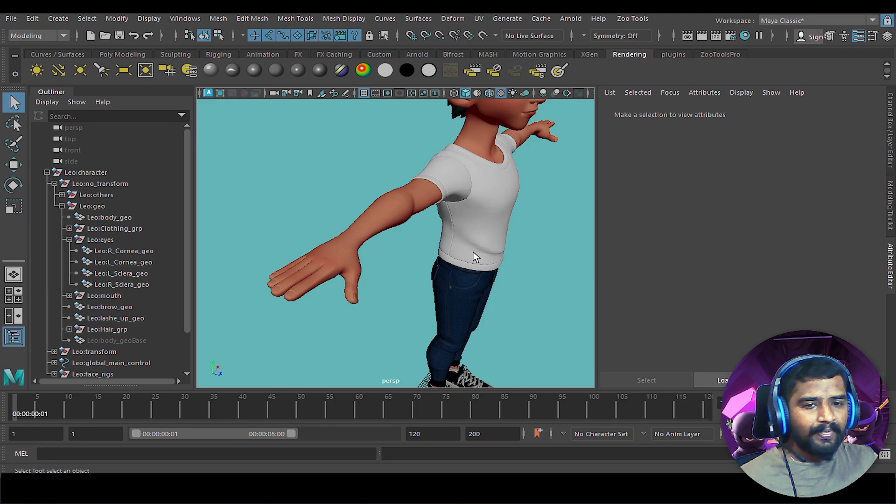
pyautogui.scroll(-4, 473, 252)
pyautogui.keyDown('alt'); pyautogui.moveTo(481, 257); pyautogui.dragTo(398, 258); pyautogui.keyUp('alt')
pyautogui.keyDown('alt'); pyautogui.moveTo(426, 277); pyautogui.dragTo(392, 257, button='middle'); pyautogui.keyUp('alt')
pyautogui.keyDown('alt'); pyautogui.moveTo(432, 288); pyautogui.dragTo(437, 272); pyautogui.keyUp('alt')
pyautogui.keyDown('alt'); pyautogui.moveTo(435, 235); pyautogui.dragTo(429, 262, button='middle'); pyautogui.keyUp('alt')
pyautogui.scroll(-1, 437, 276)
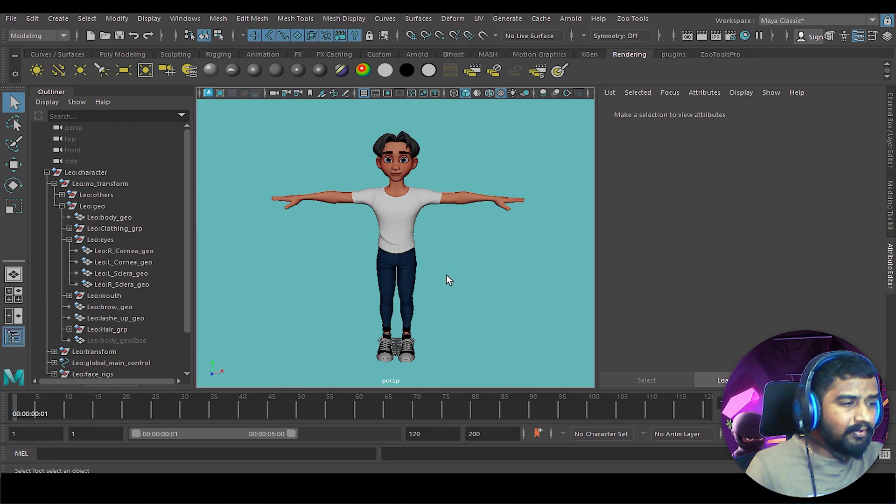
pyautogui.keyDown('alt'); pyautogui.moveTo(445, 275); pyautogui.dragTo(432, 275, button='middle'); pyautogui.keyUp('alt')
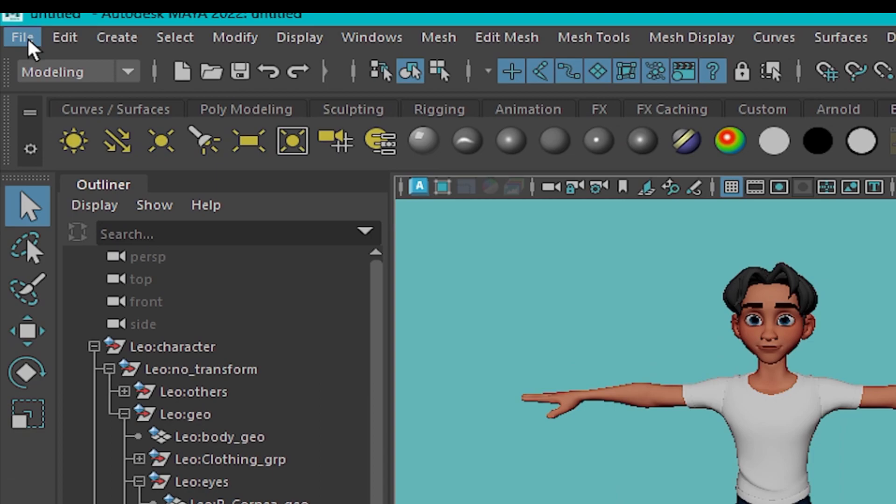
# Step: Unload and reload the LeoRN Leo.ma reference in the Reference Editor, collapsing the Leo:character hierarchy in the Outliner
pyautogui.click(27, 37)
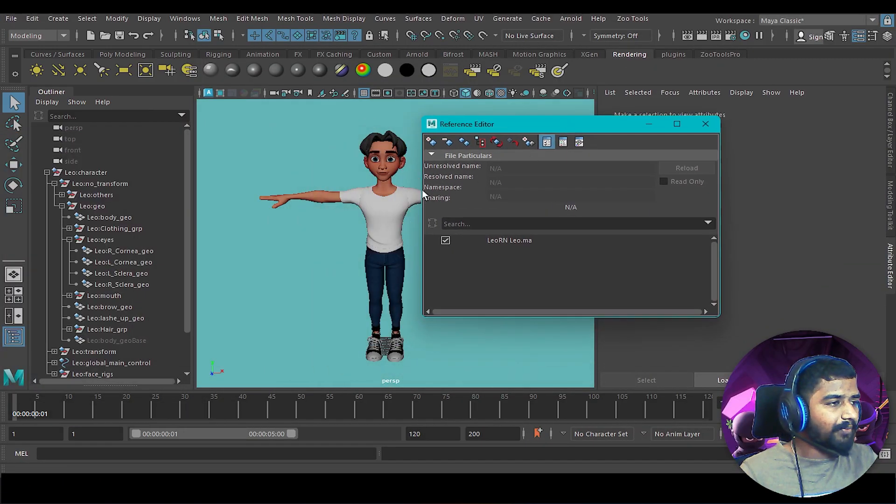
pyautogui.click(47, 172)
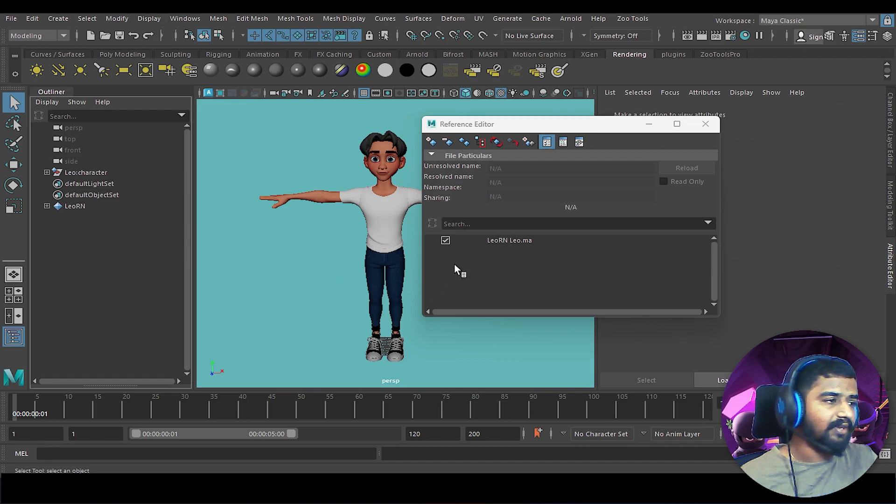
pyautogui.click(446, 240)
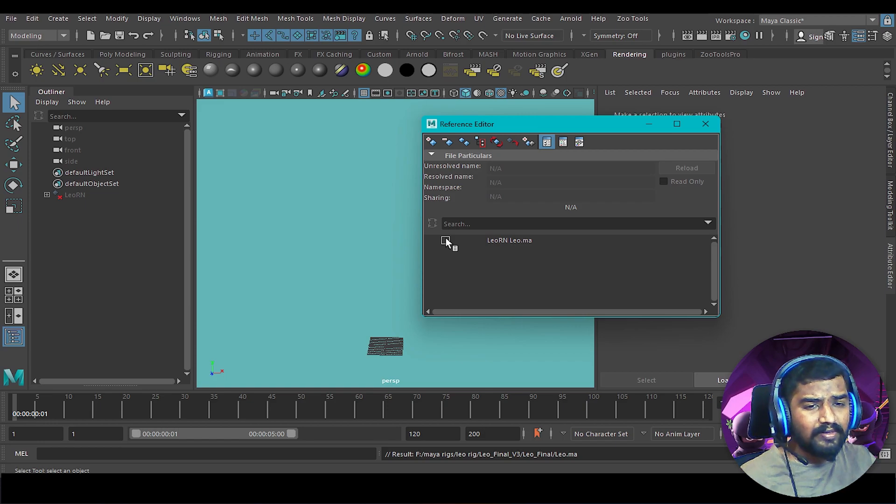
pyautogui.click(445, 240)
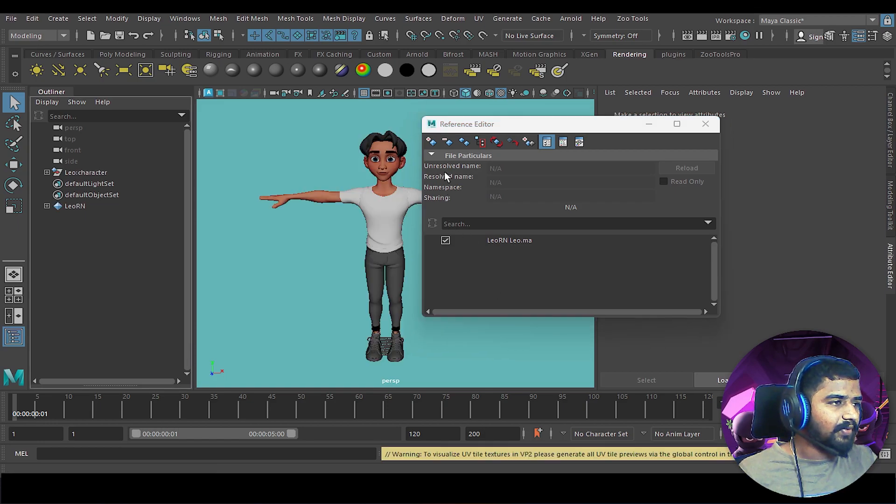
# Step: Add Leo_Proxy.ma from the Leo_Final folder to the scene as a new reference
pyautogui.click(432, 142)
pyautogui.moveTo(211, 251); pyautogui.dragTo(566, 80)
pyautogui.moveTo(212, 82); pyautogui.dragTo(440, 82)
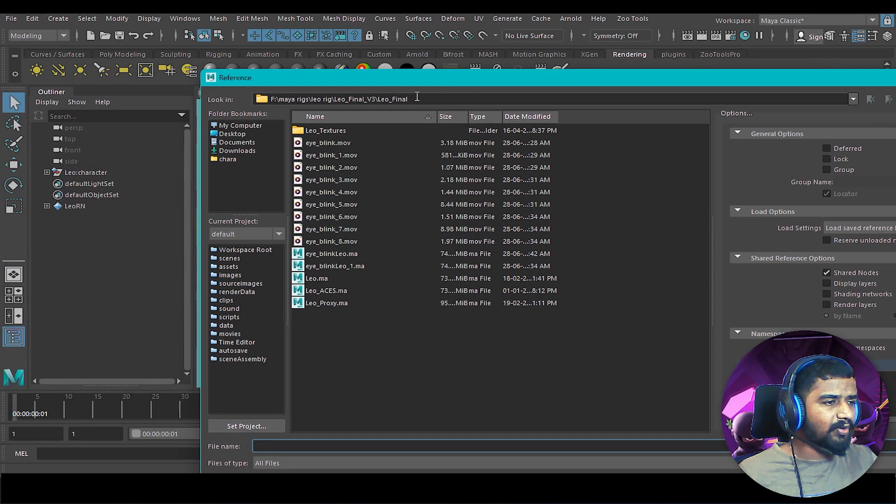
pyautogui.doubleClick(337, 302)
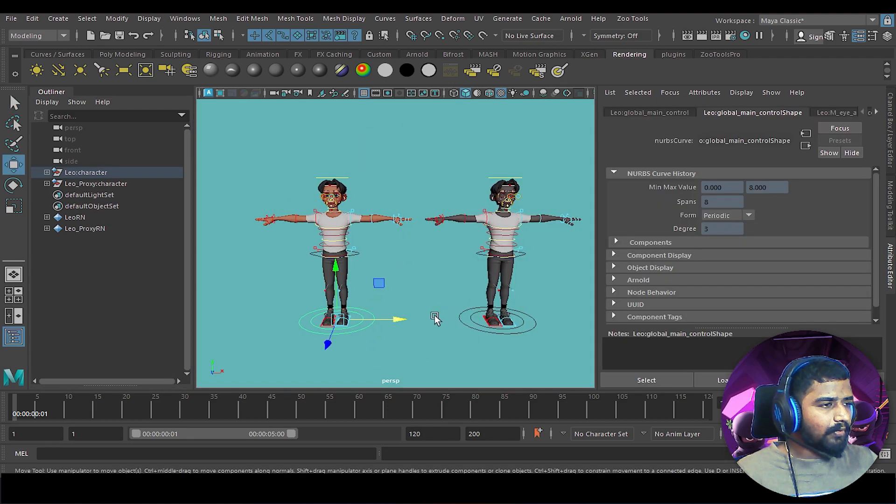
# Step: Show the Channel Box in place of the Attribute Editor and hide the Outliner, keeping both characters in view
pyautogui.keyDown('alt'); pyautogui.moveTo(417, 299); pyautogui.dragTo(417, 292); pyautogui.keyUp('alt')
pyautogui.keyDown('alt'); pyautogui.moveTo(416, 292); pyautogui.dragTo(443, 301, button='right'); pyautogui.keyUp('alt')
pyautogui.keyDown('alt'); pyautogui.moveTo(443, 301); pyautogui.dragTo(426, 304, button='middle'); pyautogui.keyUp('alt')
pyautogui.click(887, 138)
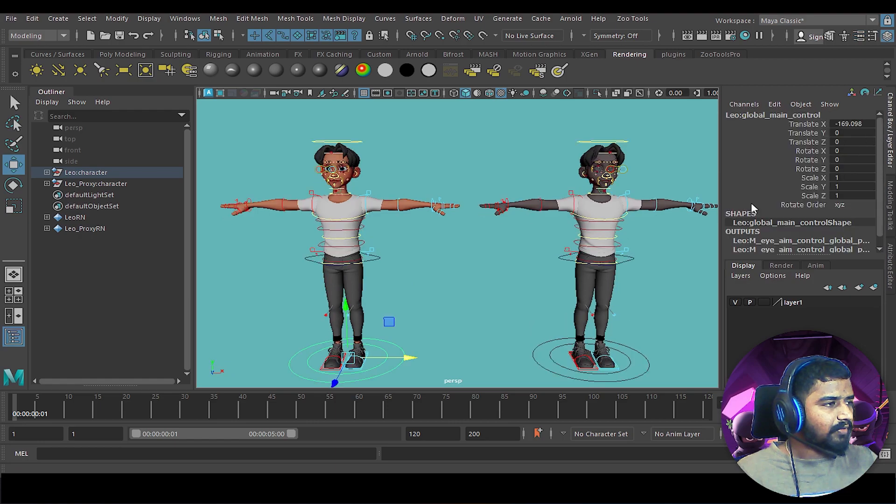
pyautogui.click(14, 337)
# Step: Hide the rig controls, clear the selection and compare the Leo rig with the Leo_Proxy rig
pyautogui.scroll(3, 445, 331)
pyautogui.keyDown('alt'); pyautogui.moveTo(445, 329); pyautogui.dragTo(402, 330, button='right'); pyautogui.keyUp('alt')
pyautogui.hotkey('alt', '1')
pyautogui.keyDown('alt'); pyautogui.moveTo(421, 328); pyautogui.dragTo(420, 292, button='middle'); pyautogui.keyUp('alt')
pyautogui.keyDown('alt'); pyautogui.moveTo(490, 307); pyautogui.dragTo(446, 299, button='right'); pyautogui.keyUp('alt')
pyautogui.keyDown('alt'); pyautogui.moveTo(447, 300); pyautogui.dragTo(449, 304, button='middle'); pyautogui.keyUp('alt')
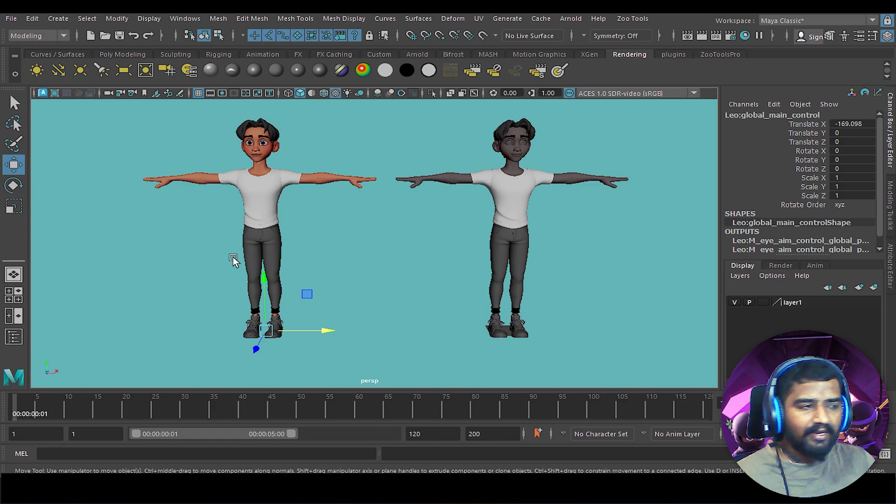
pyautogui.click(338, 261)
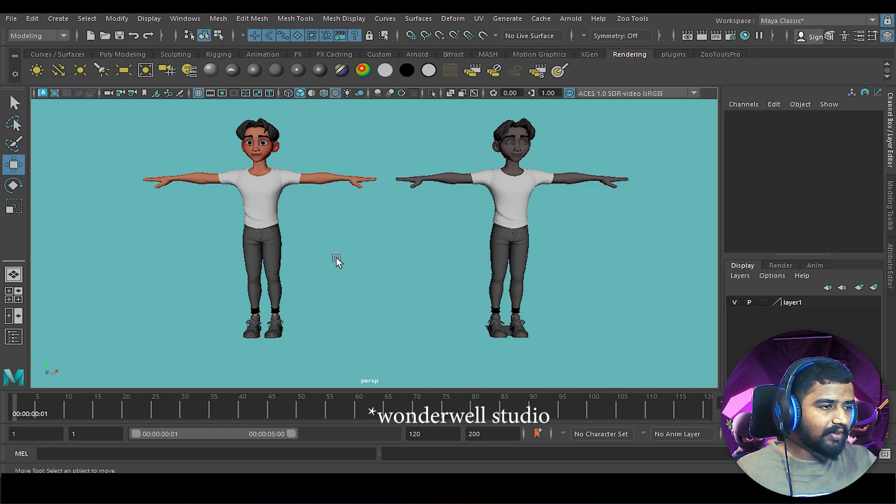
pyautogui.keyDown('alt'); pyautogui.moveTo(436, 248); pyautogui.dragTo(432, 260, button='middle'); pyautogui.keyUp('alt')
pyautogui.keyDown('alt'); pyautogui.moveTo(503, 261); pyautogui.dragTo(540, 250, button='middle'); pyautogui.keyUp('alt')
# Step: Show the rig controls again and select Leo_Proxy:main_control at the feet of the proxy character
pyautogui.hotkey('alt', '1')
pyautogui.click(575, 358)
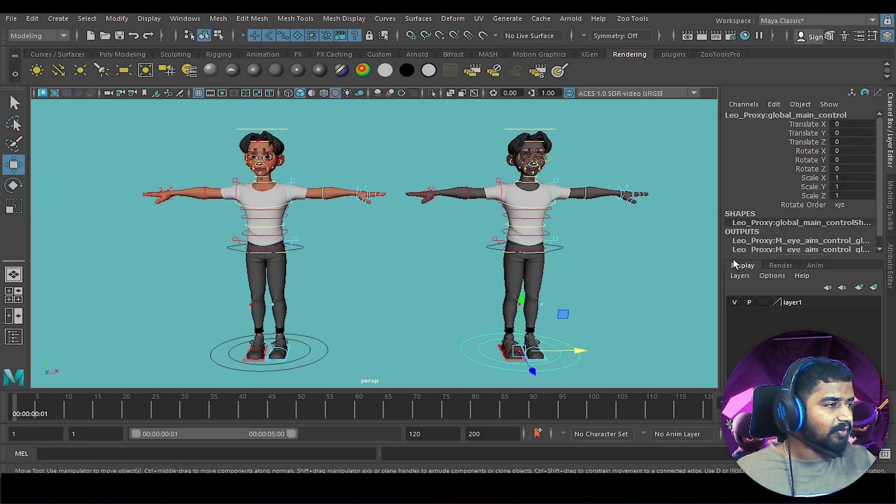
pyautogui.keyDown('alt'); pyautogui.moveTo(578, 335); pyautogui.dragTo(567, 340); pyautogui.keyUp('alt')
pyautogui.press('q')
pyautogui.click(558, 360)
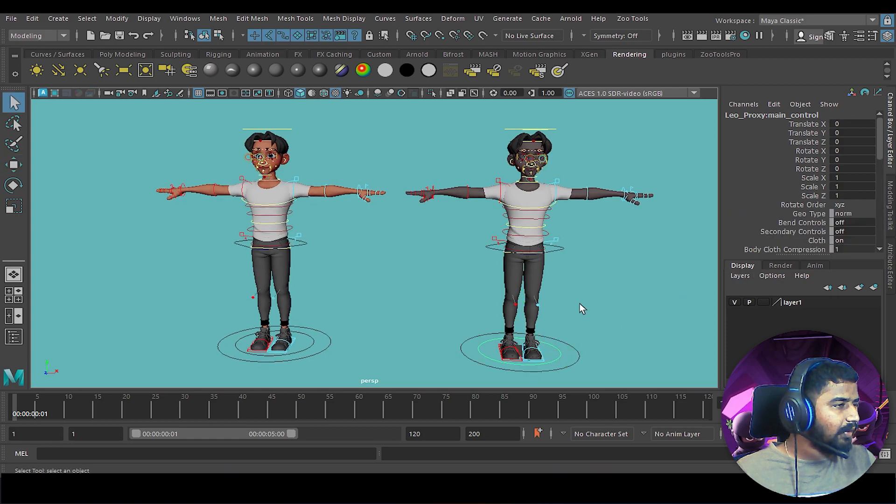
# Step: Set the Proxy attribute of Leo_Proxy:main_control to On
pyautogui.press('f')
pyautogui.scroll(-3, 803, 186)
pyautogui.click(816, 182)
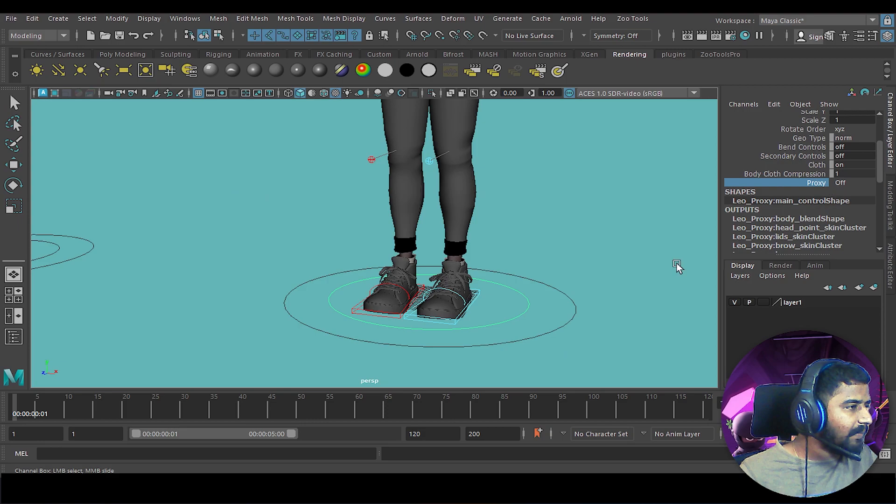
pyautogui.keyDown('alt'); pyautogui.moveTo(520, 308); pyautogui.dragTo(531, 328); pyautogui.keyUp('alt')
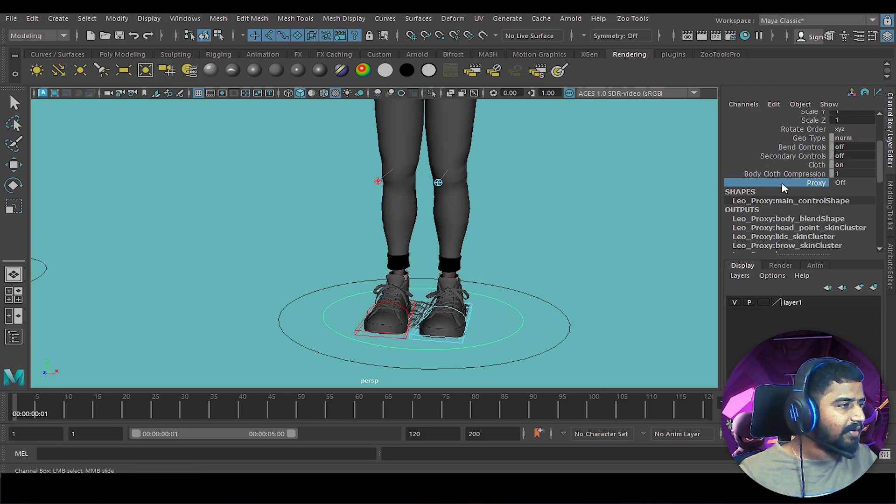
pyautogui.moveTo(578, 260); pyautogui.dragTo(589, 260, button='middle')
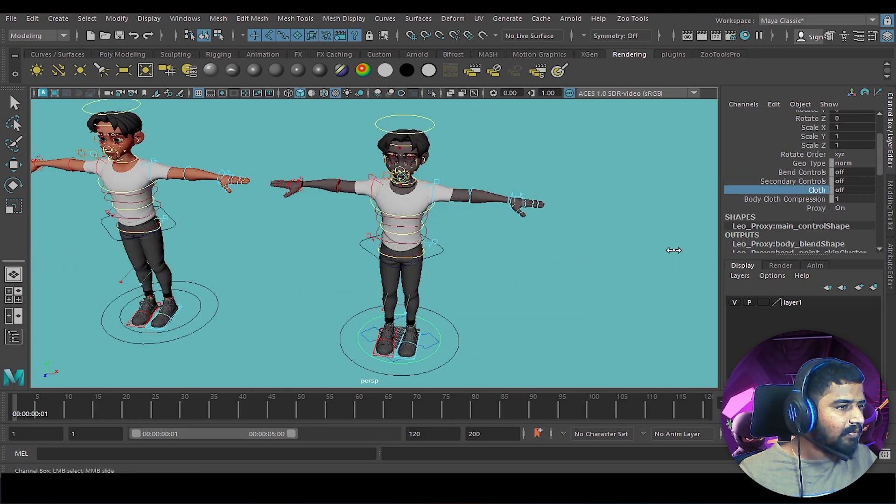
# Step: Set the Cloth attribute of Leo_Proxy:main_control to off
pyautogui.moveTo(674, 250); pyautogui.dragTo(630, 251, button='middle')
pyautogui.keyDown('alt'); pyautogui.moveTo(555, 294); pyautogui.dragTo(574, 236); pyautogui.keyUp('alt')
pyautogui.scroll(2, 571, 245)
pyautogui.keyDown('alt'); pyautogui.moveTo(504, 247); pyautogui.dragTo(500, 291, button='middle'); pyautogui.keyUp('alt')
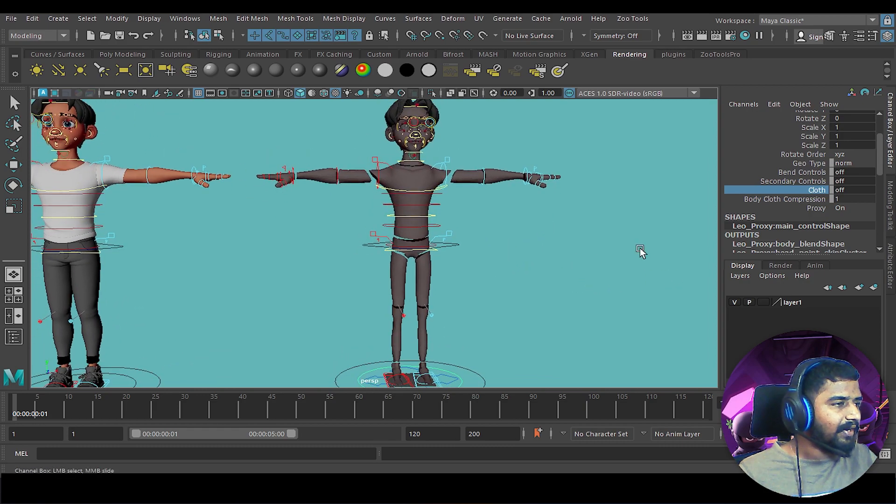
# Step: Select the Proxy attribute and examine the segmented, unclothed proxy body from several angles and distances
pyautogui.click(793, 208)
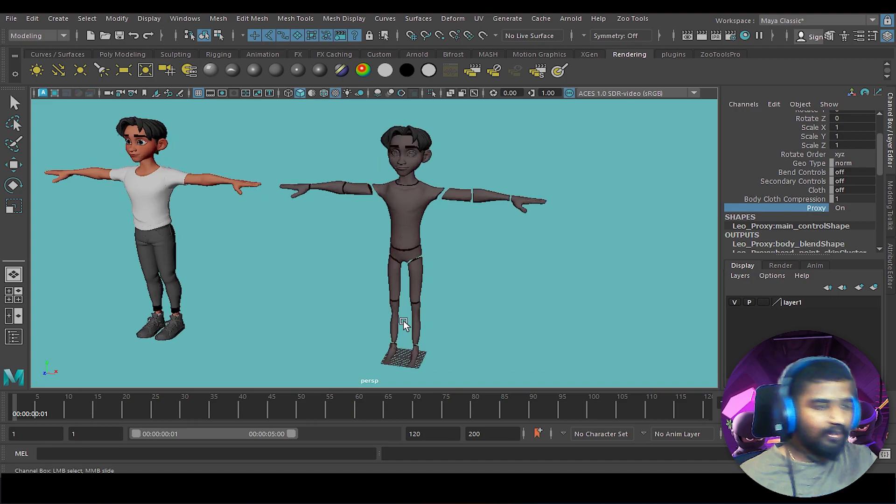
pyautogui.keyDown('alt'); pyautogui.moveTo(449, 332); pyautogui.dragTo(455, 310); pyautogui.keyUp('alt')
pyautogui.keyDown('alt'); pyautogui.moveTo(434, 334); pyautogui.dragTo(435, 310, button='middle'); pyautogui.keyUp('alt')
pyautogui.keyDown('alt'); pyautogui.moveTo(434, 310); pyautogui.dragTo(513, 345, button='right'); pyautogui.keyUp('alt')
pyautogui.keyDown('alt'); pyautogui.moveTo(460, 350); pyautogui.dragTo(454, 285, button='middle'); pyautogui.keyUp('alt')
pyautogui.keyDown('alt'); pyautogui.moveTo(455, 284); pyautogui.dragTo(540, 351, button='right'); pyautogui.keyUp('alt')
pyautogui.keyDown('alt'); pyautogui.moveTo(486, 350); pyautogui.dragTo(466, 316, button='middle'); pyautogui.keyUp('alt')
pyautogui.keyDown('alt'); pyautogui.moveTo(465, 316); pyautogui.dragTo(377, 313); pyautogui.keyUp('alt')
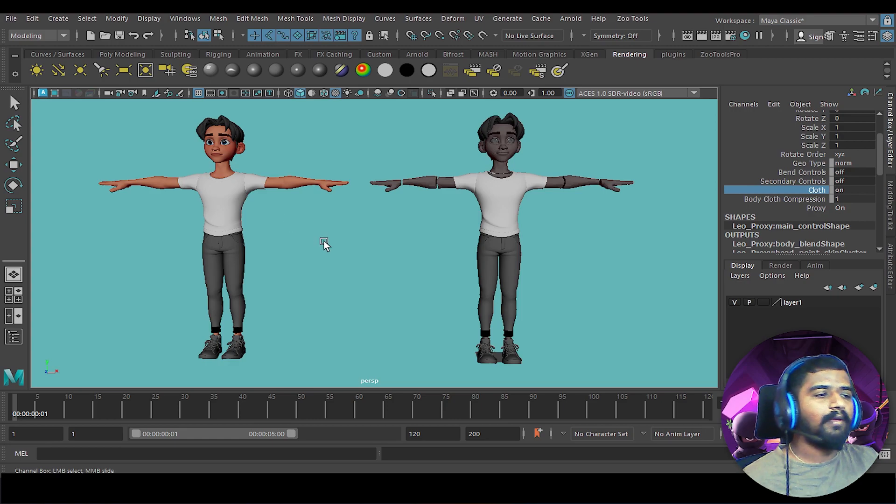
pyautogui.scroll(3, 322, 290)
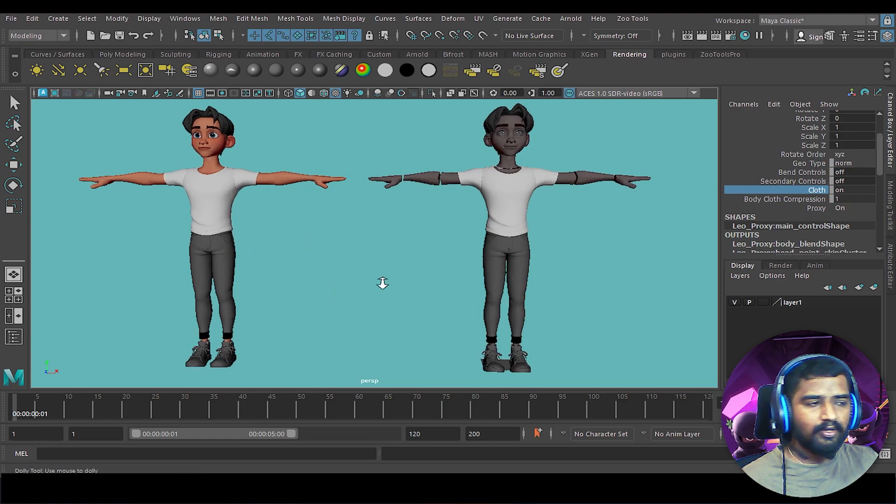
pyautogui.scroll(-2, 369, 282)
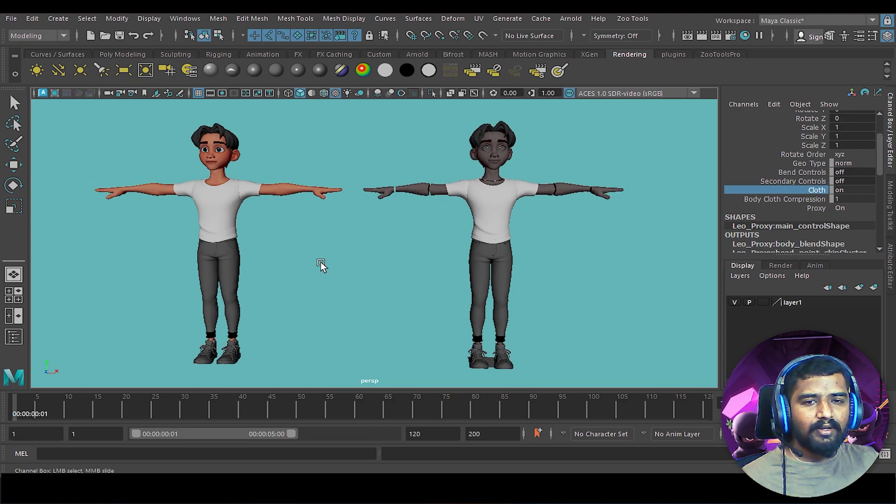
pyautogui.scroll(2, 334, 250)
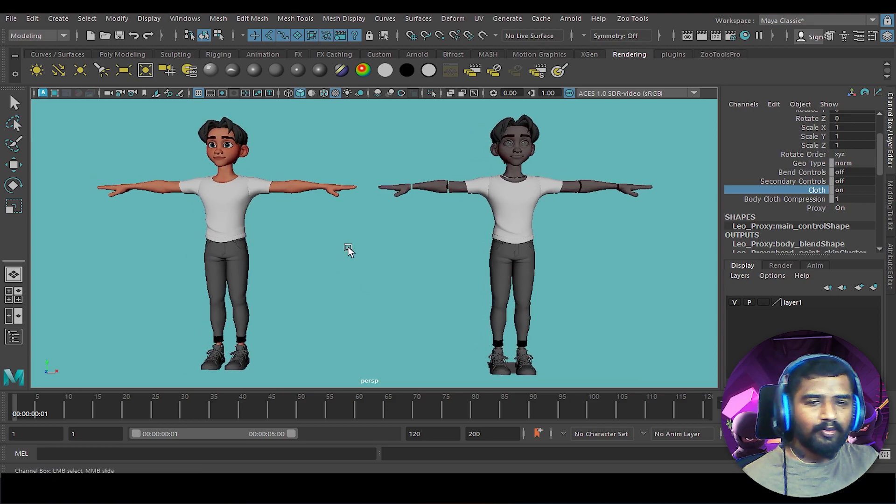